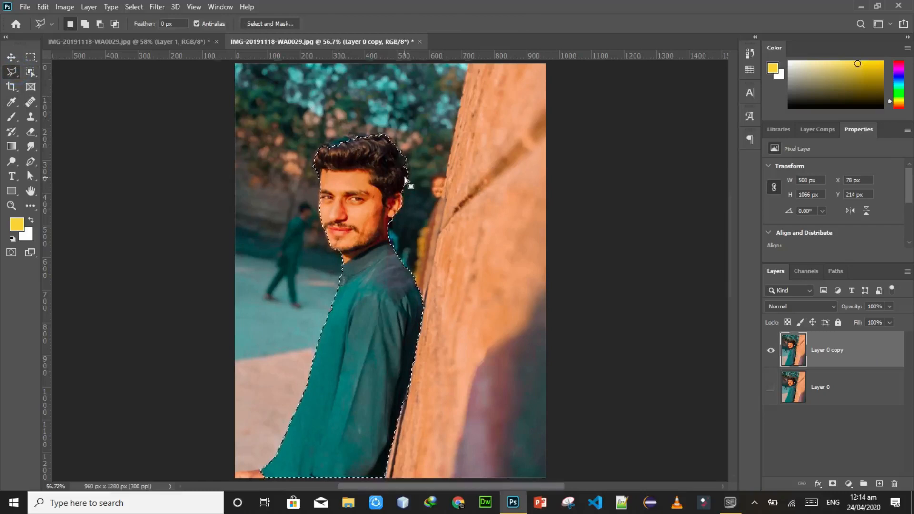
scroll(405, 180, up, 5)
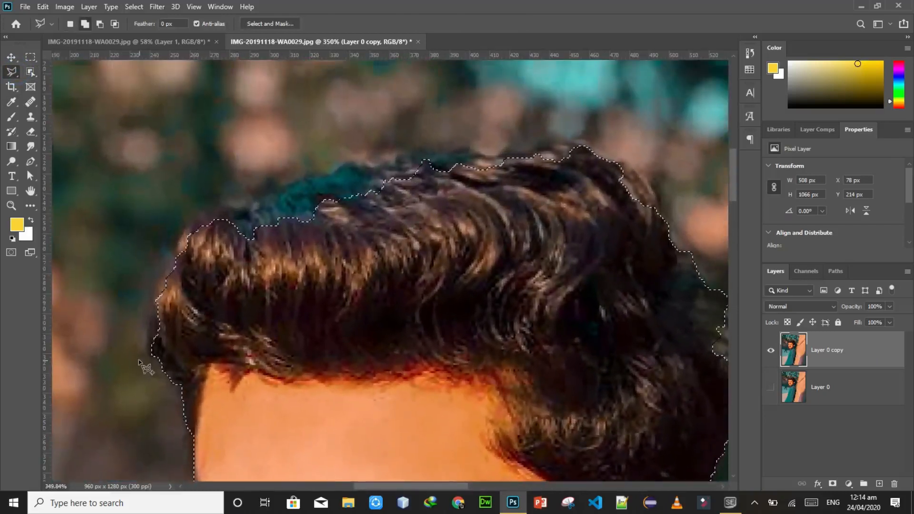
Step: Using the Polygonal Lasso in add mode, start tracing from the man's left hair edge over his hair and down inside his back
shift+click(152, 357)
drag(152, 357, 157, 285)
mouse_move(176, 248)
mouse_down()
mouse_move(188, 223)
mouse_move(260, 214)
mouse_move(286, 190)
mouse_move(339, 166)
mouse_move(572, 142)
mouse_move(610, 146)
mouse_move(591, 145)
mouse_up()
mouse_move(660, 222)
mouse_down()
mouse_move(676, 252)
mouse_move(703, 494)
mouse_move(763, 466)
mouse_move(504, 202)
mouse_move(569, 278)
mouse_move(583, 391)
mouse_move(573, 417)
mouse_move(541, 439)
mouse_move(534, 231)
mouse_move(526, 255)
mouse_move(545, 286)
mouse_move(536, 351)
mouse_move(512, 395)
mouse_move(483, 416)
mouse_move(453, 418)
mouse_move(443, 323)
mouse_move(478, 309)
mouse_move(492, 364)
mouse_move(511, 313)
mouse_move(590, 505)
mouse_move(553, 511)
mouse_up()
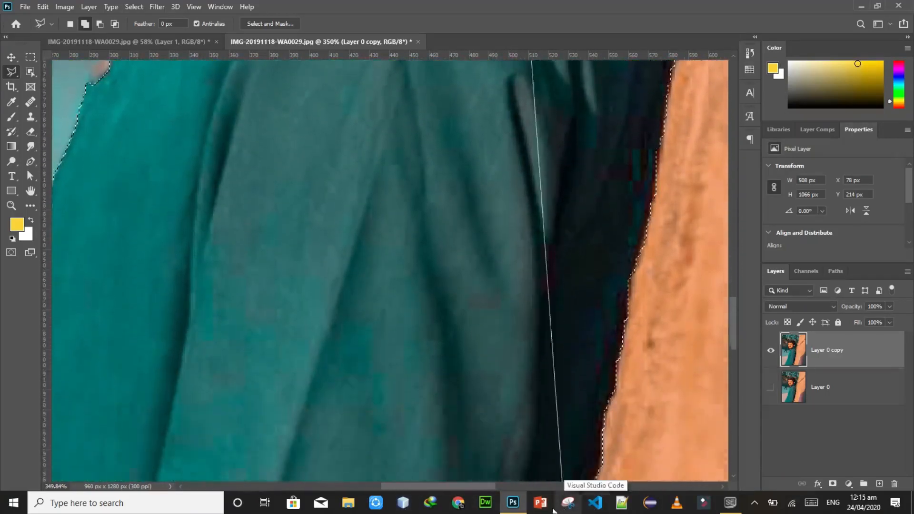
click(517, 351)
key(ctrl+minus)
key(ctrl+minus)
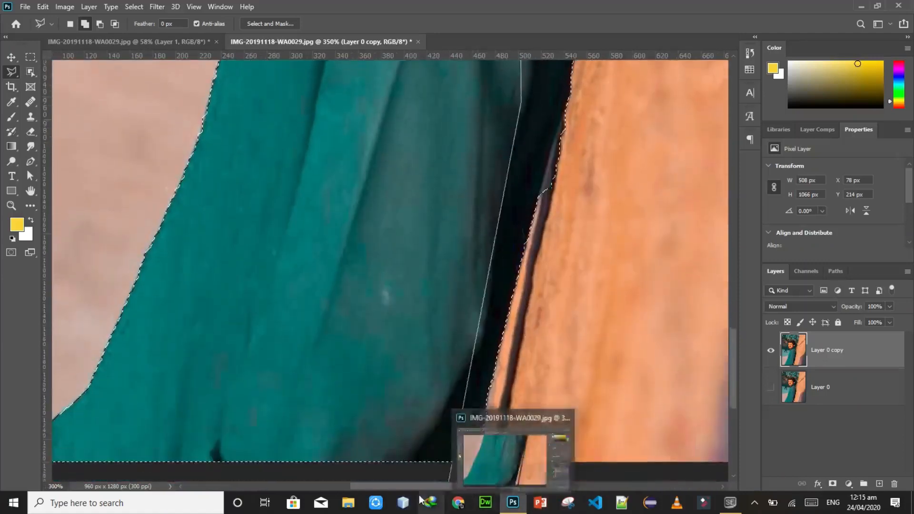
Step: Continue the added lasso outline around the hand and sleeve at the lower-left corner of the photo
click(307, 420)
click(317, 440)
click(289, 456)
click(188, 456)
click(186, 432)
click(207, 429)
click(213, 425)
click(228, 422)
click(259, 422)
click(287, 417)
click(342, 410)
Step: Continue the lasso outline up the front edge of the shirt, past the collar to the chin
click(556, 206)
click(585, 187)
click(540, 214)
click(537, 209)
click(545, 192)
click(556, 176)
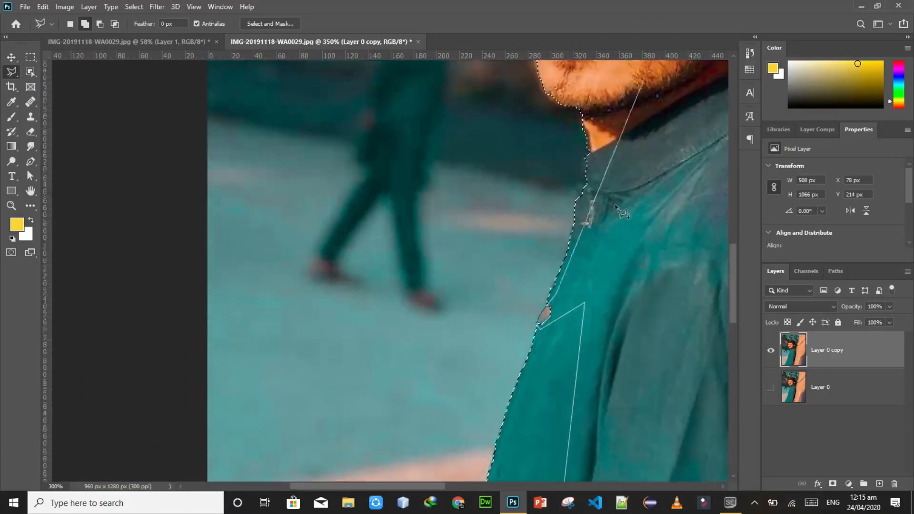
click(575, 221)
click(610, 158)
click(594, 137)
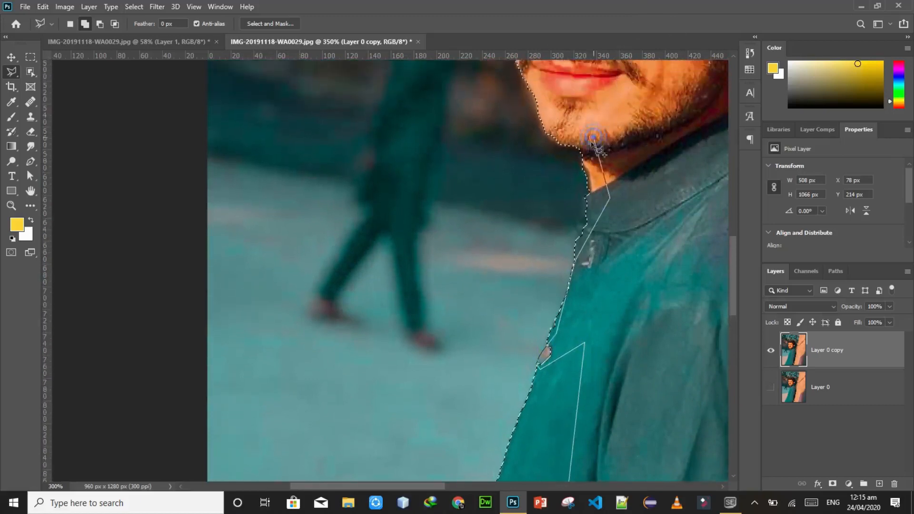
Step: Trace the jaw and face edge up to the hair and close the outline to add it to the man's selection
click(582, 153)
click(569, 152)
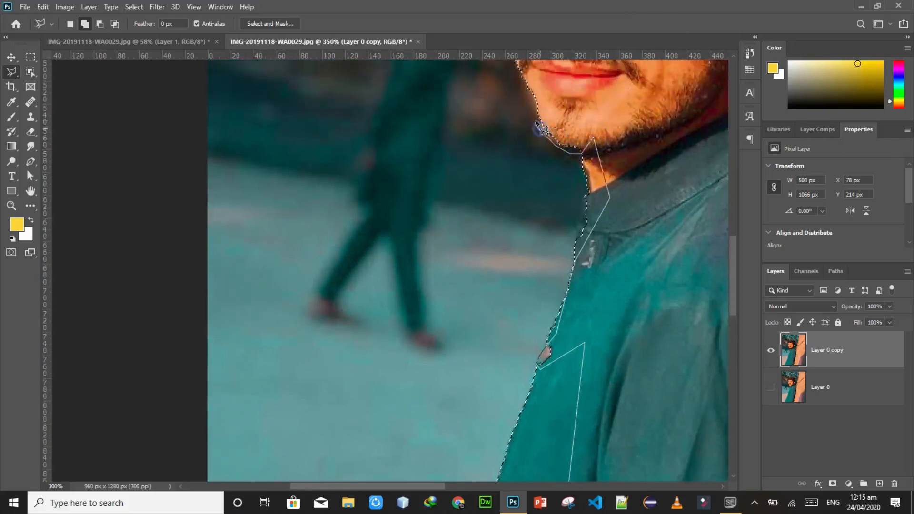
click(538, 124)
scroll(539, 127, up, 3)
click(535, 221)
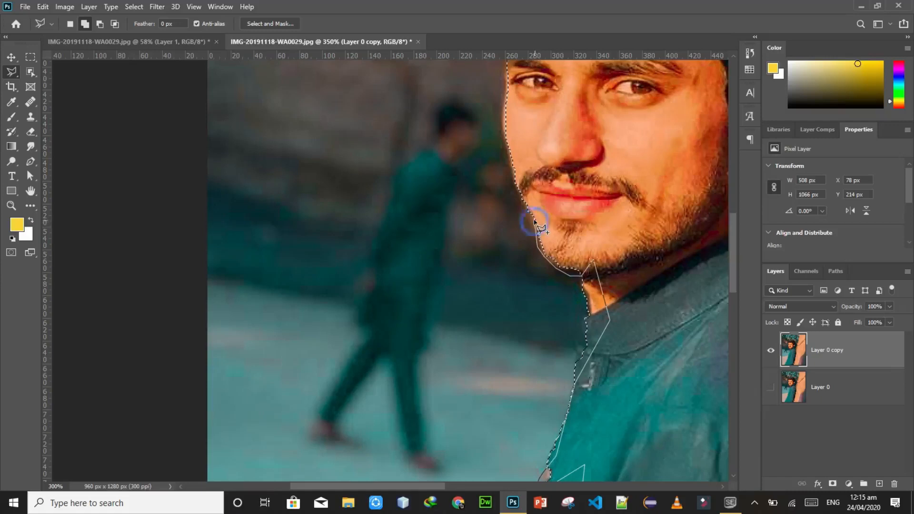
click(526, 202)
click(512, 176)
scroll(517, 142, up, 2)
click(500, 88)
scroll(501, 87, up, 3)
click(531, 118)
scroll(534, 96, up, 3)
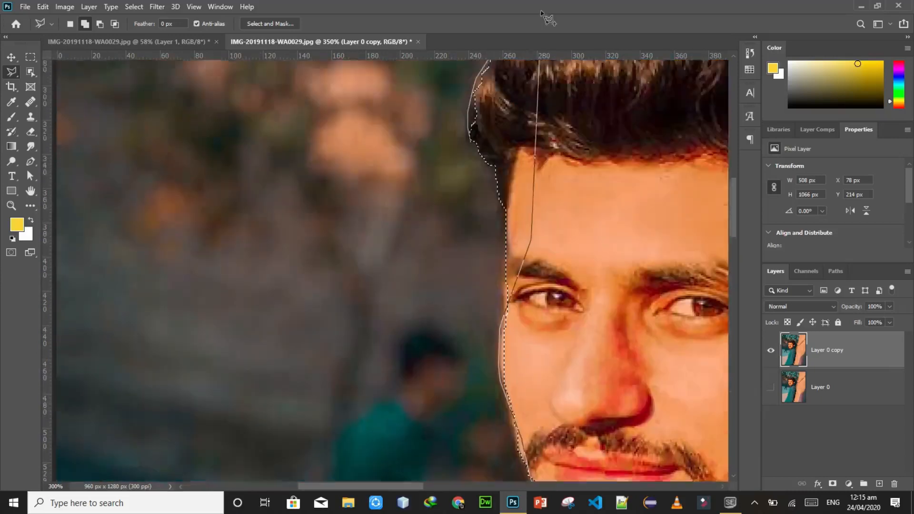
scroll(548, 19, down, 2)
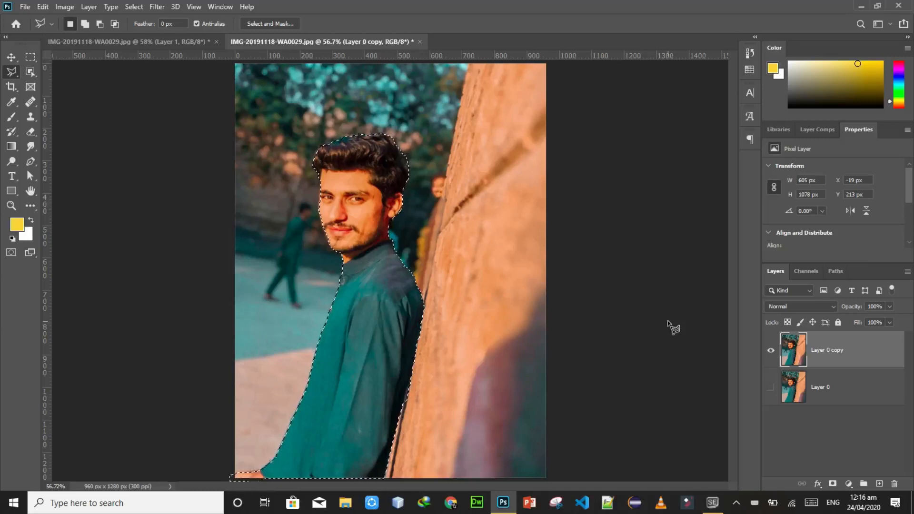
Step: Copy the selected man to a new layer, check the cutout without the background, and hide the new layer
key(ctrl+j)
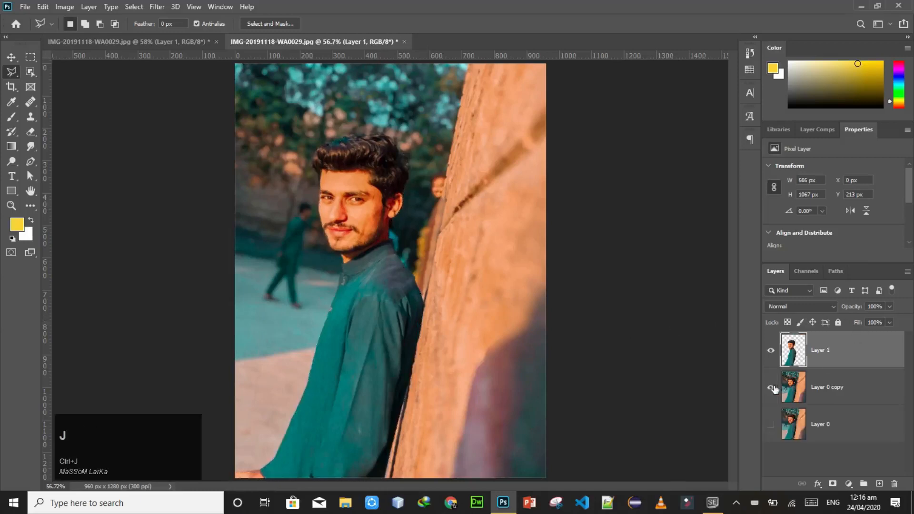
click(771, 388)
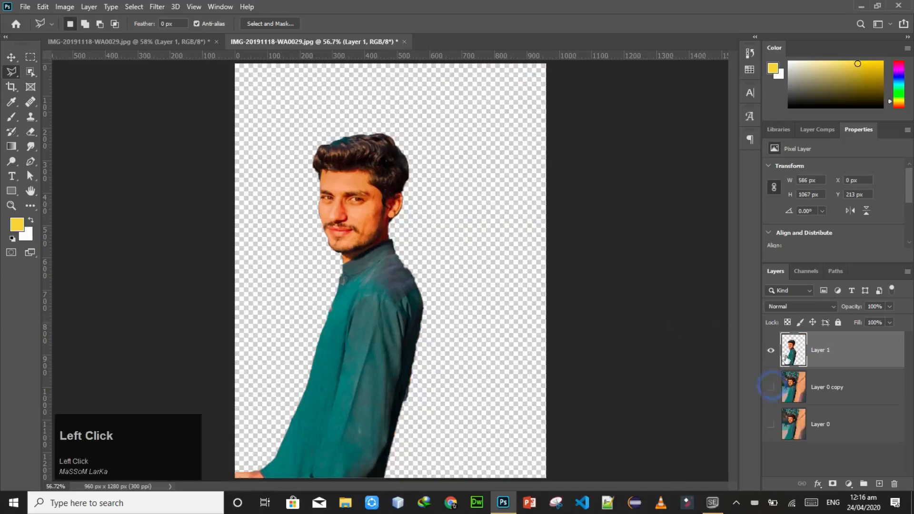
click(770, 386)
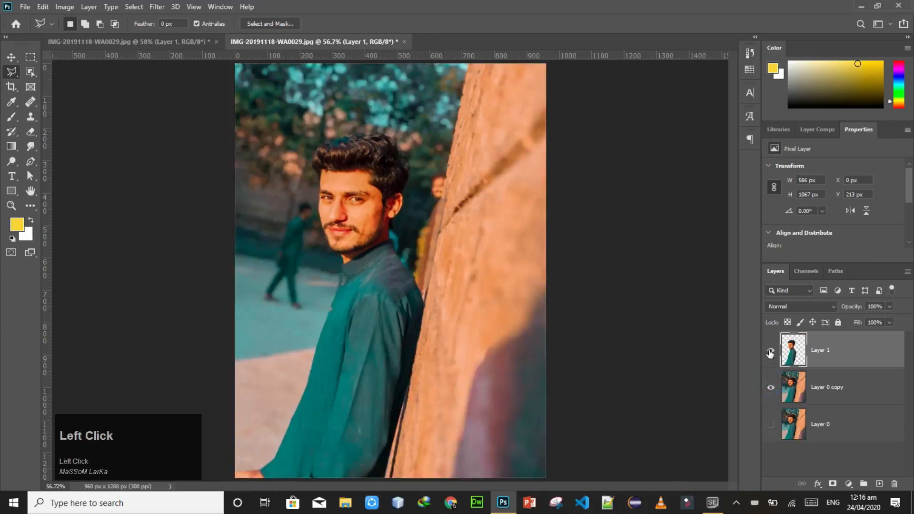
click(770, 353)
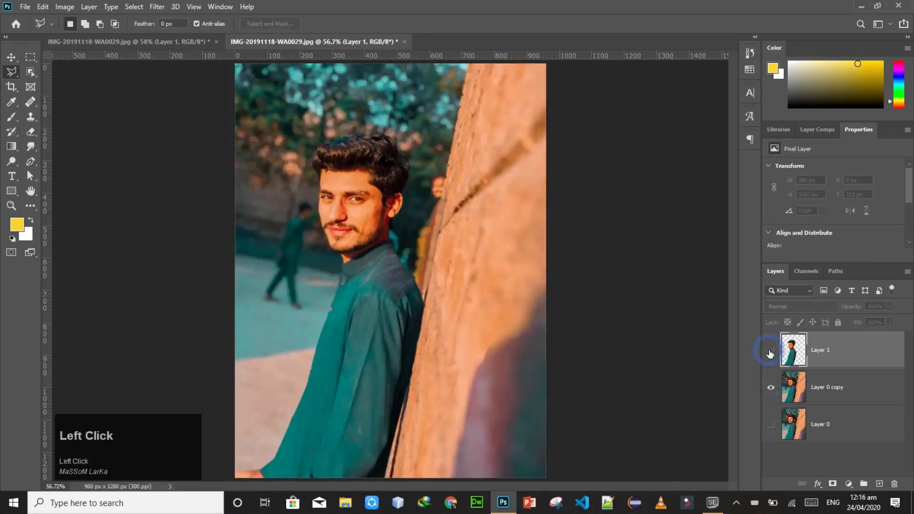
Step: Add a Black & White adjustment layer with the Default preset above Layer 0 copy, leaving it unclipped
click(885, 396)
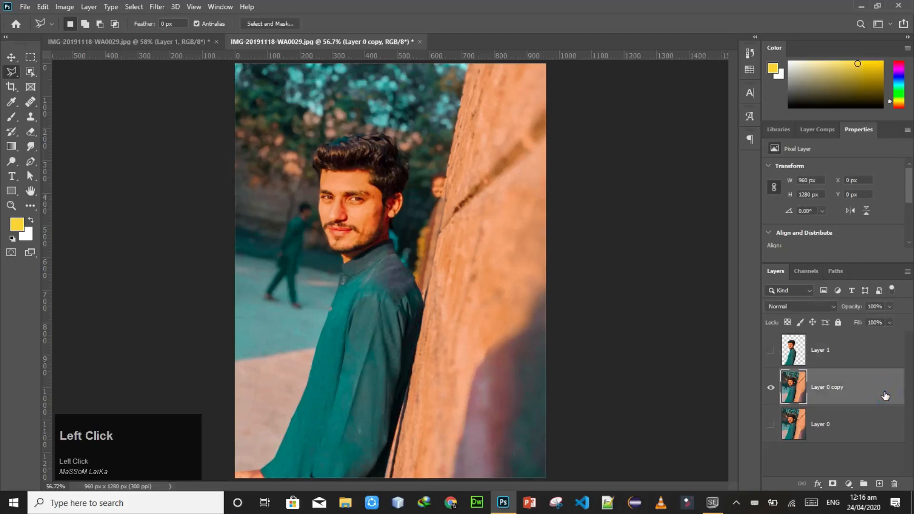
click(876, 394)
click(849, 484)
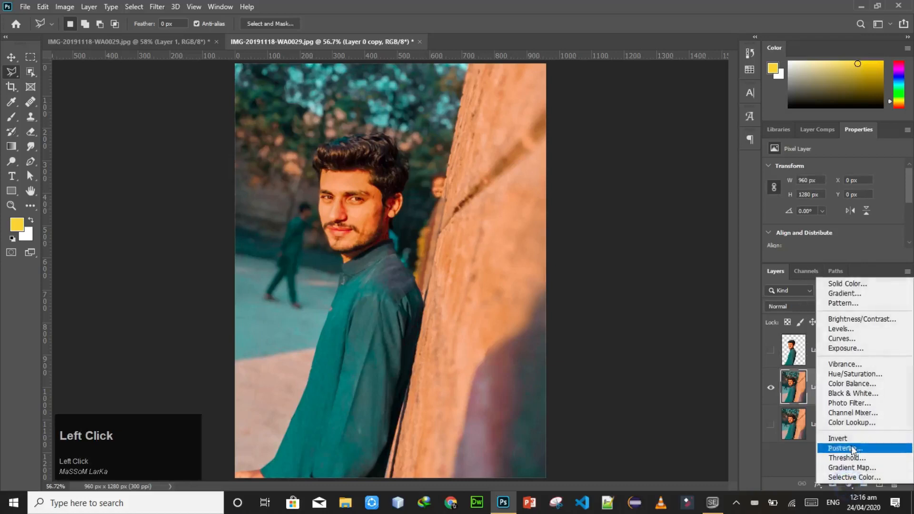
click(863, 395)
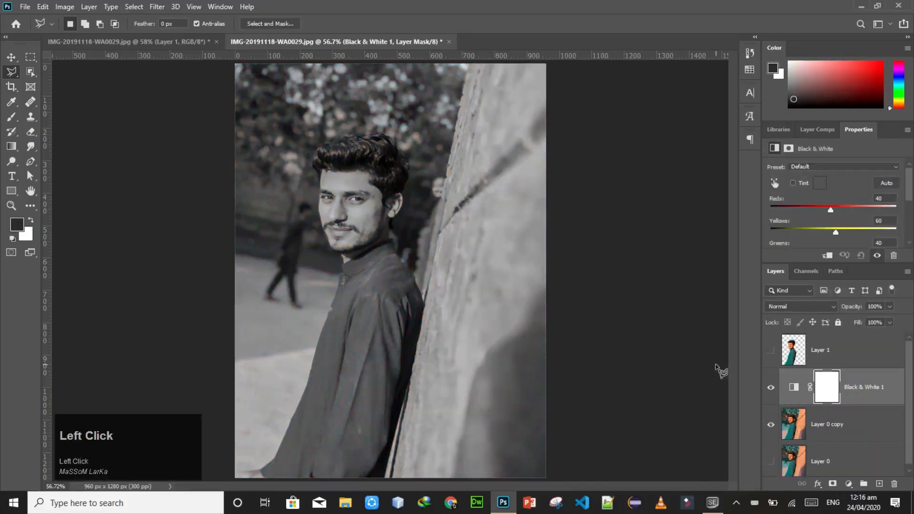
click(831, 260)
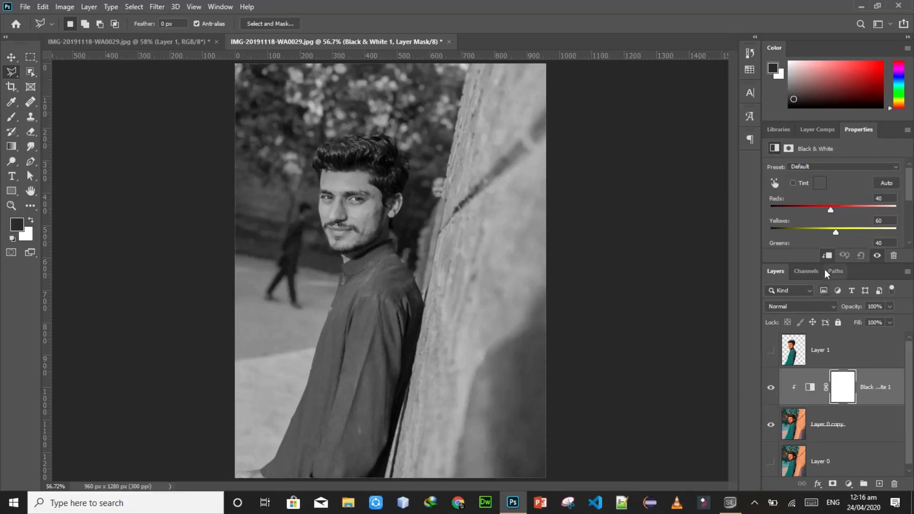
click(828, 256)
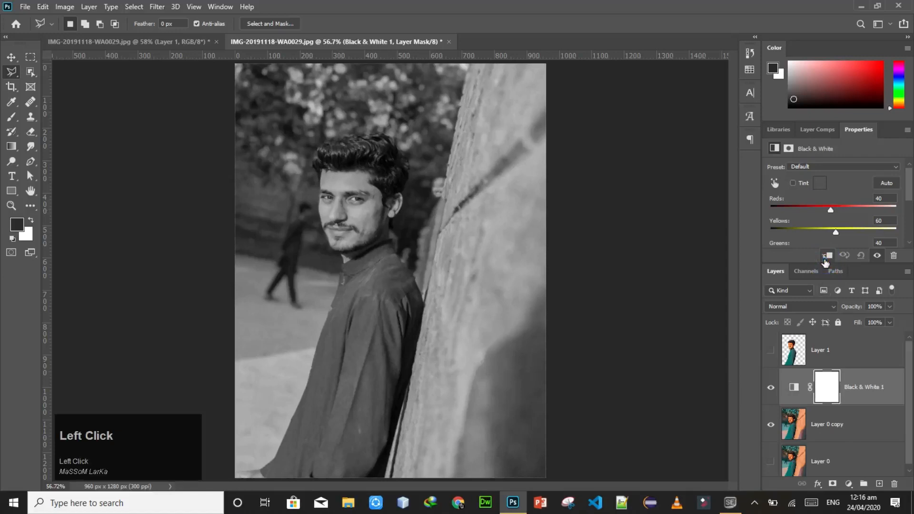
Step: Add an Invert adjustment layer above the Black & White adjustment
click(883, 410)
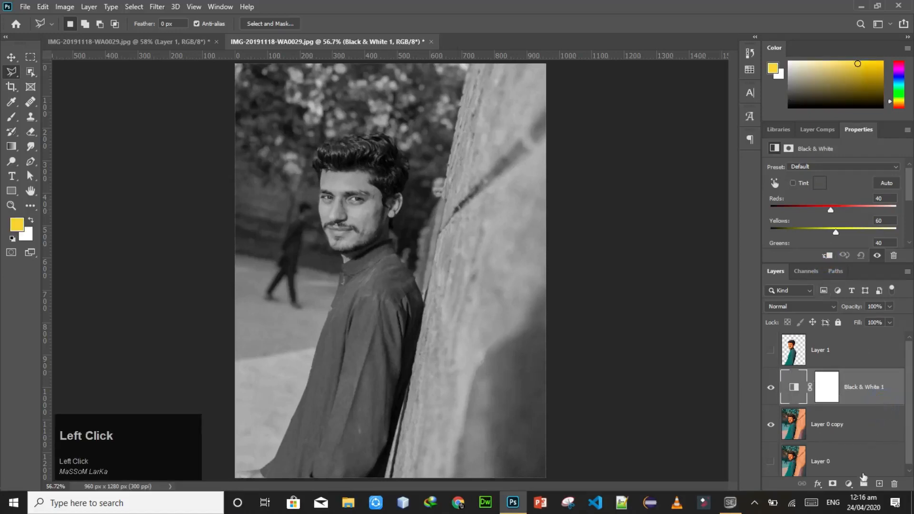
click(850, 484)
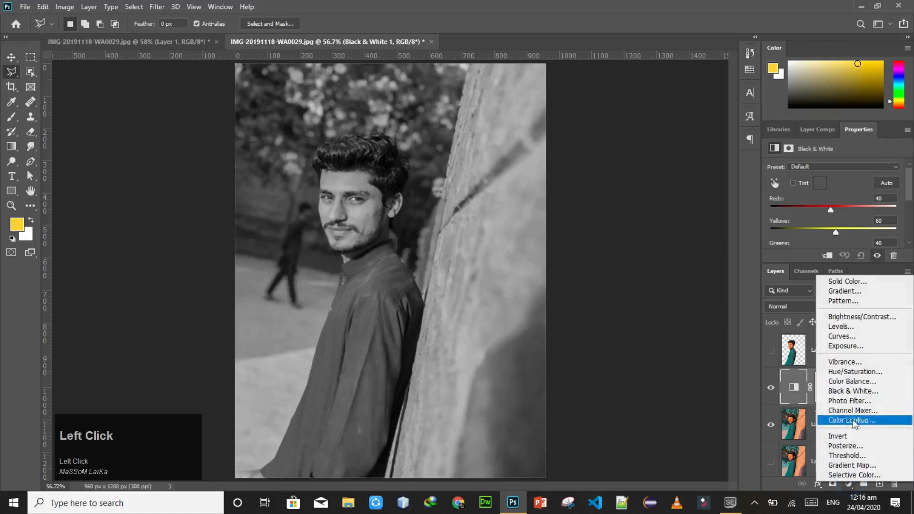
click(850, 437)
Step: Duplicate the Invert adjustment layer and set the duplicate's blend mode to Difference
click(879, 390)
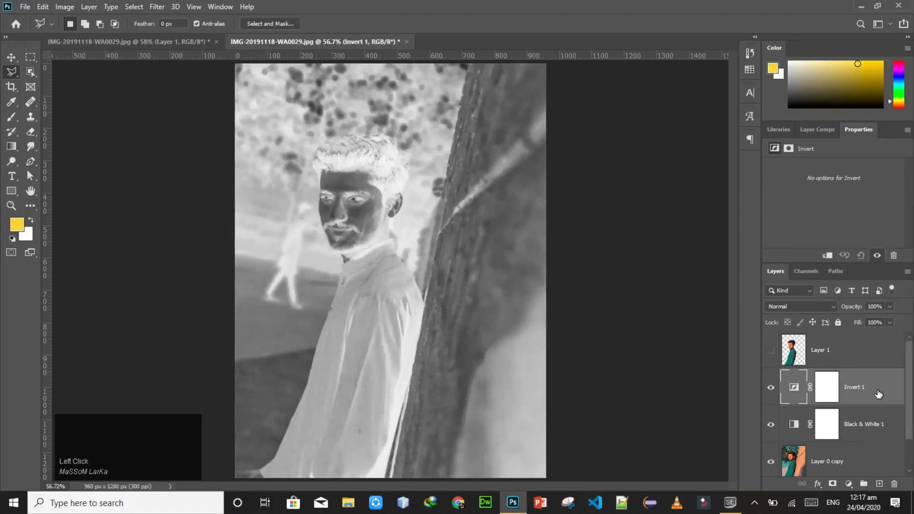
click(885, 392)
key(ctrl+j)
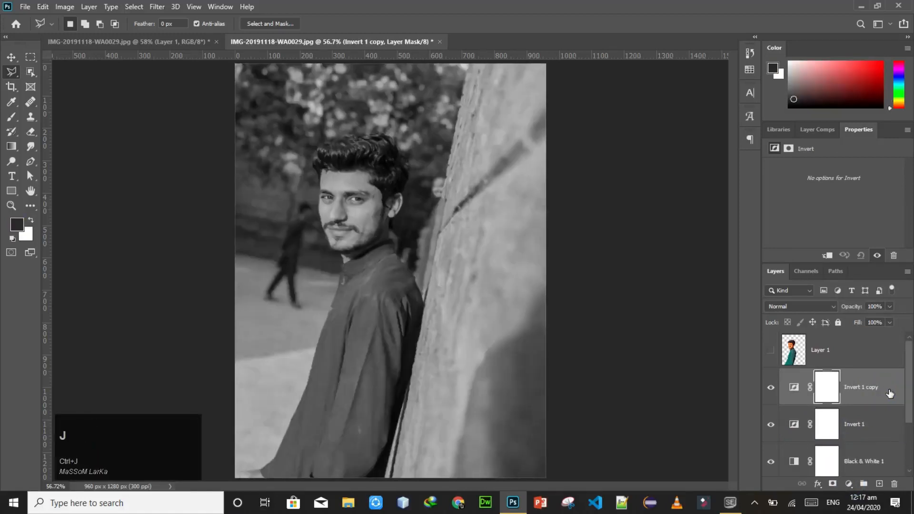
click(890, 393)
click(824, 306)
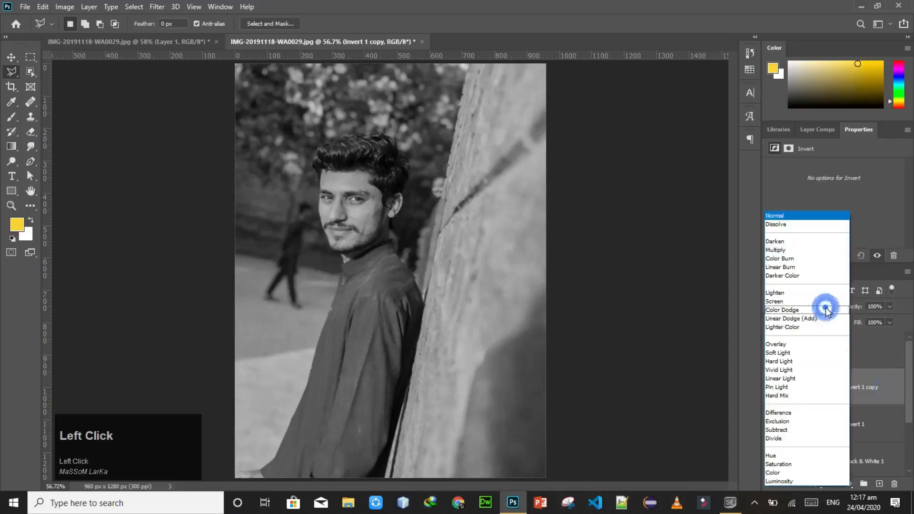
click(791, 414)
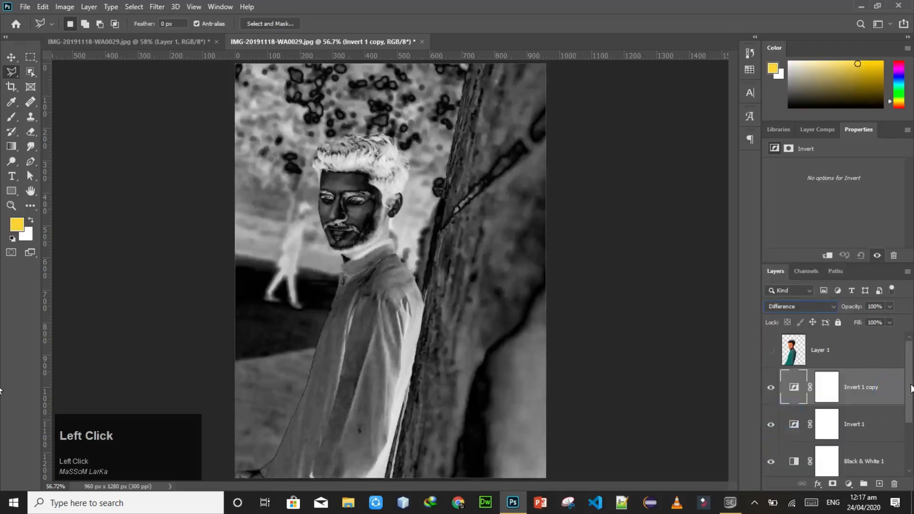
Step: Merge Layer 0 copy with the Black & White and both Invert layers, and set the merged layer's blend mode to Luminosity
drag(911, 404, 911, 420)
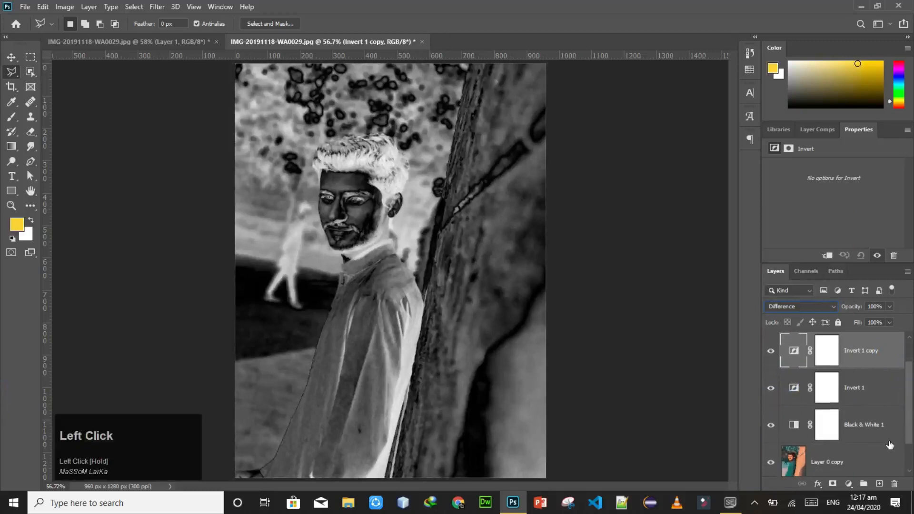
click(875, 462)
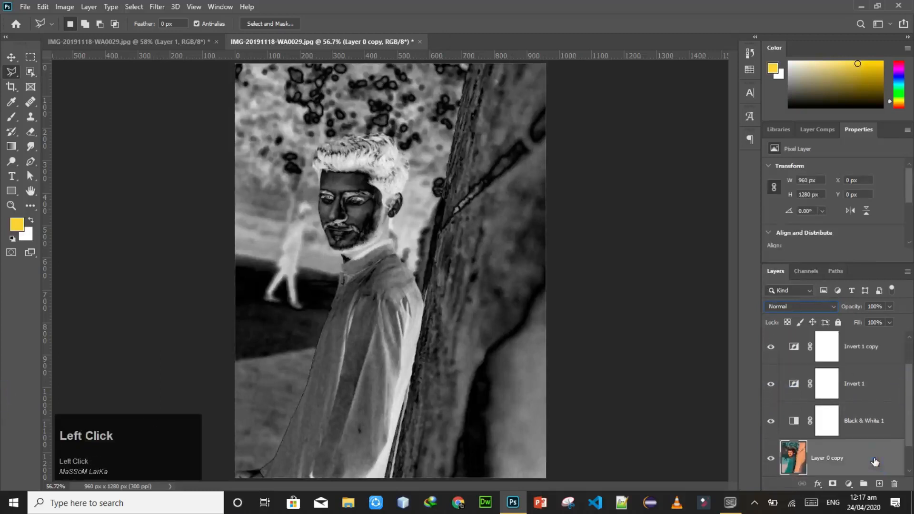
ctrl+click(890, 424)
ctrl+click(888, 382)
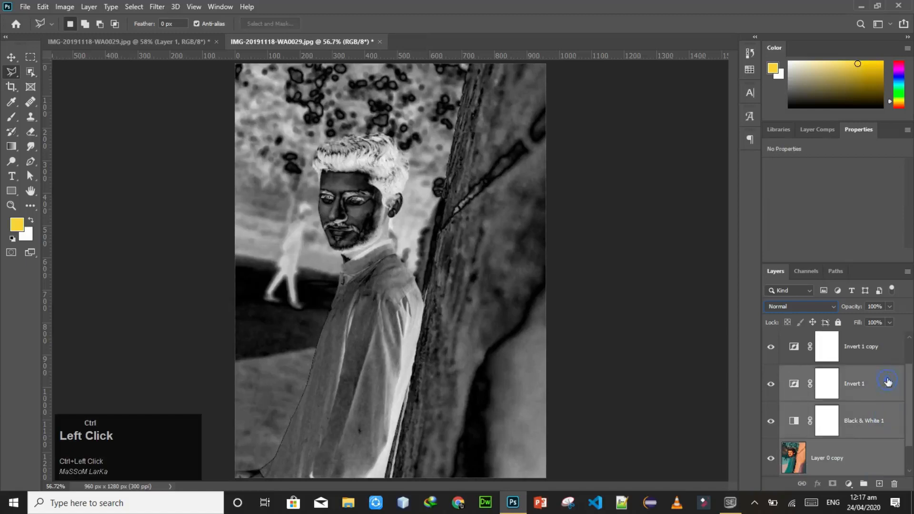
ctrl+click(889, 361)
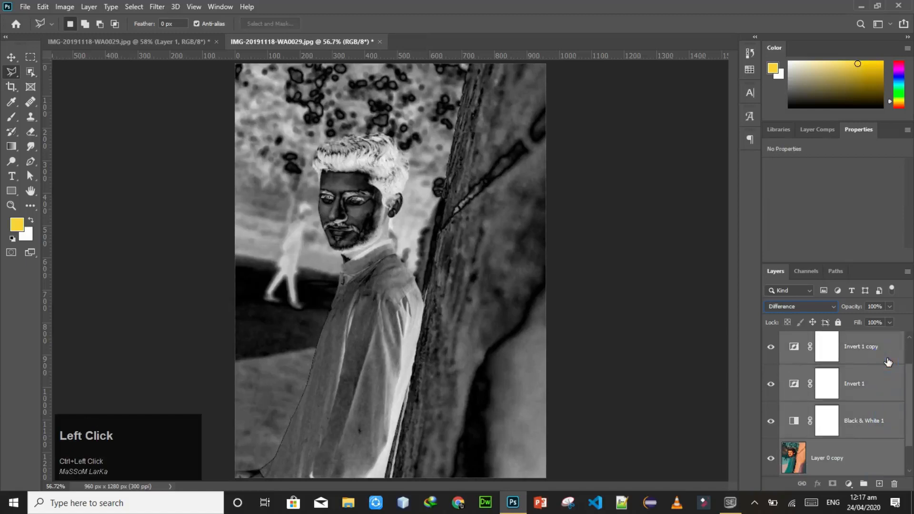
key(ctrl+e)
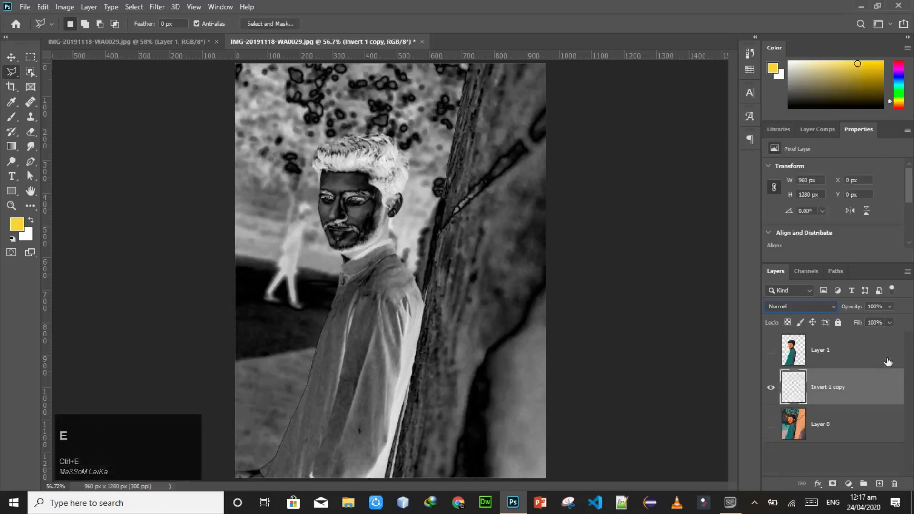
click(878, 392)
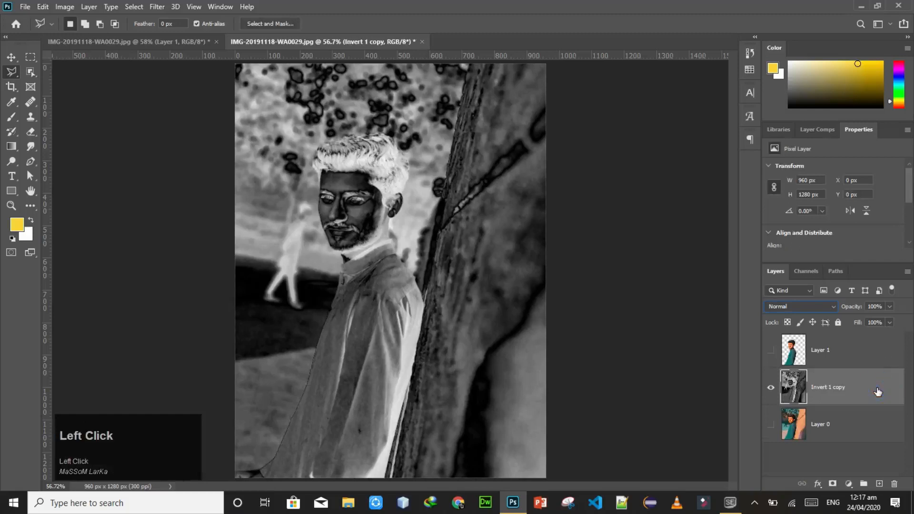
key(End)
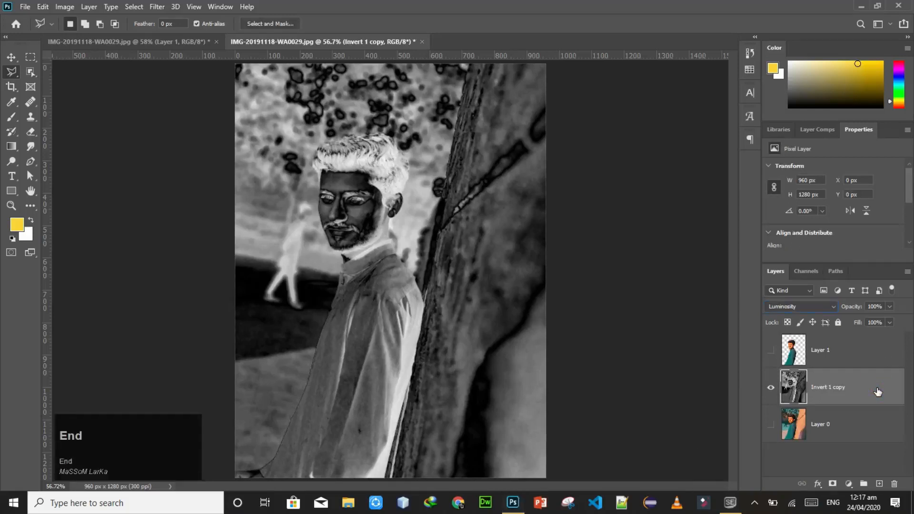
Step: Apply the Plastic Wrap filter to the merged layer with Highlight Strength 10, Detail 1 and Smoothness 15
click(164, 7)
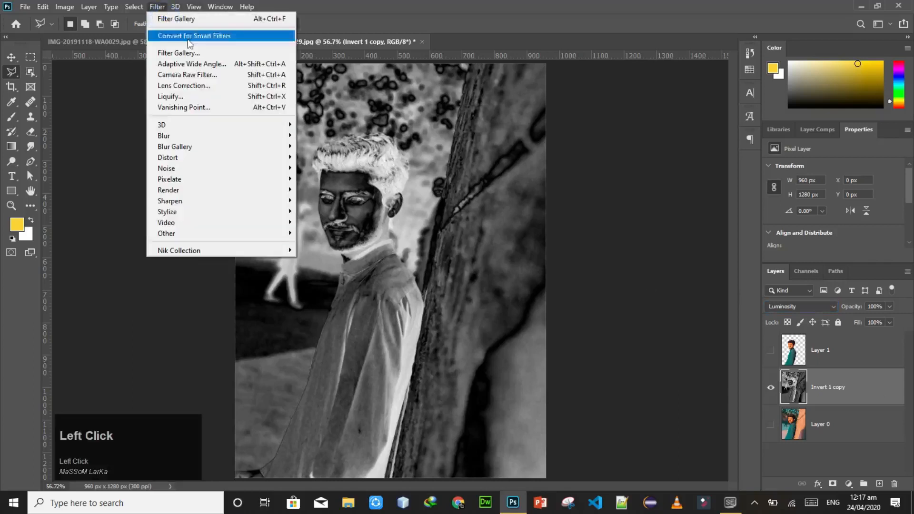
click(245, 56)
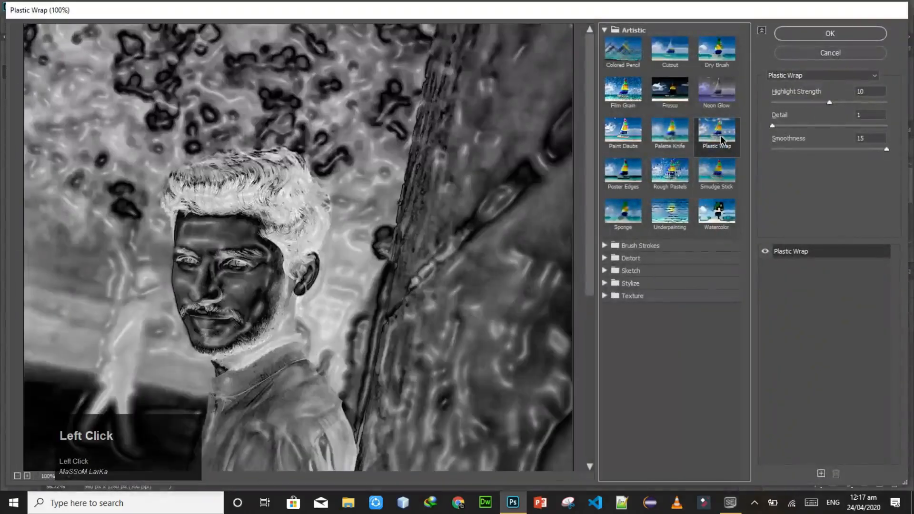
click(871, 90)
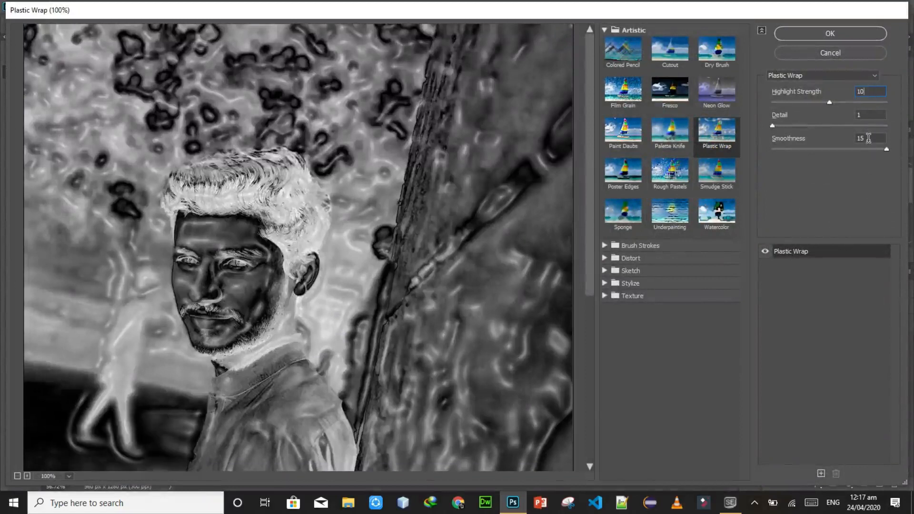
click(828, 33)
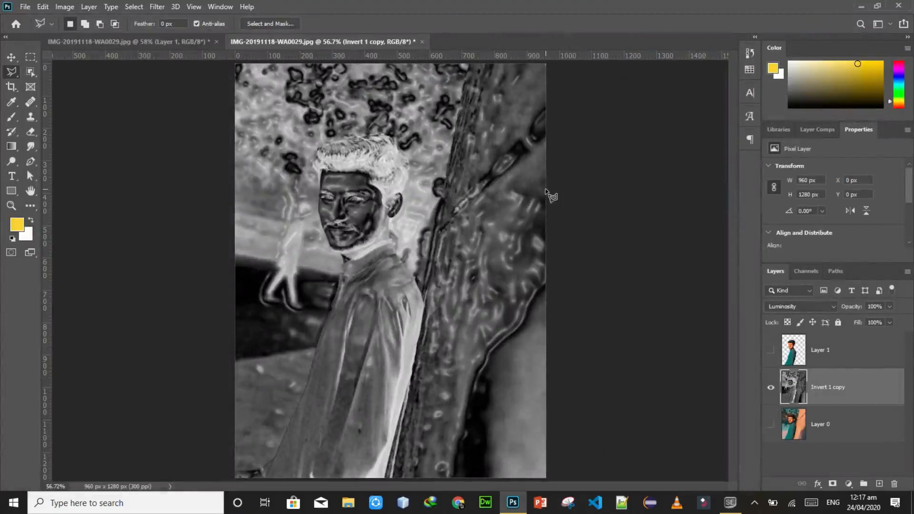
Step: Add a Levels adjustment layer above Invert 1 copy and set its white input level to 223
key(End)
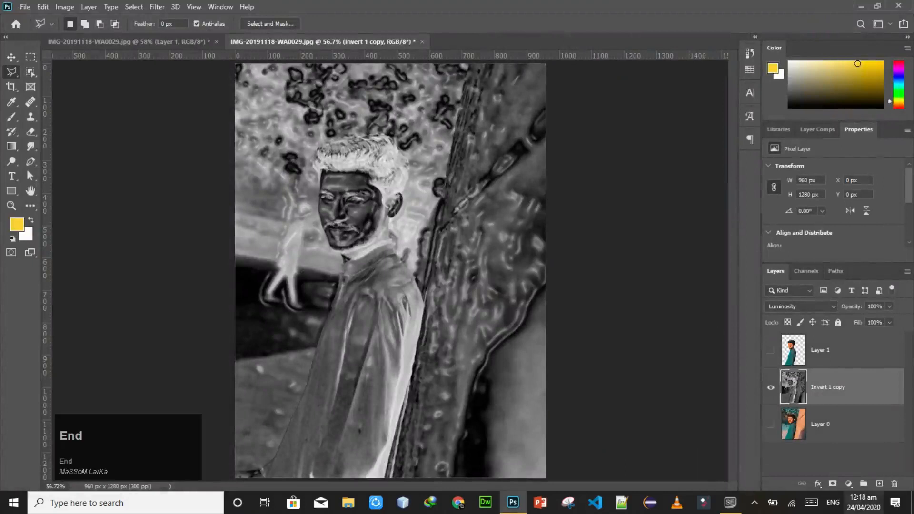
click(849, 484)
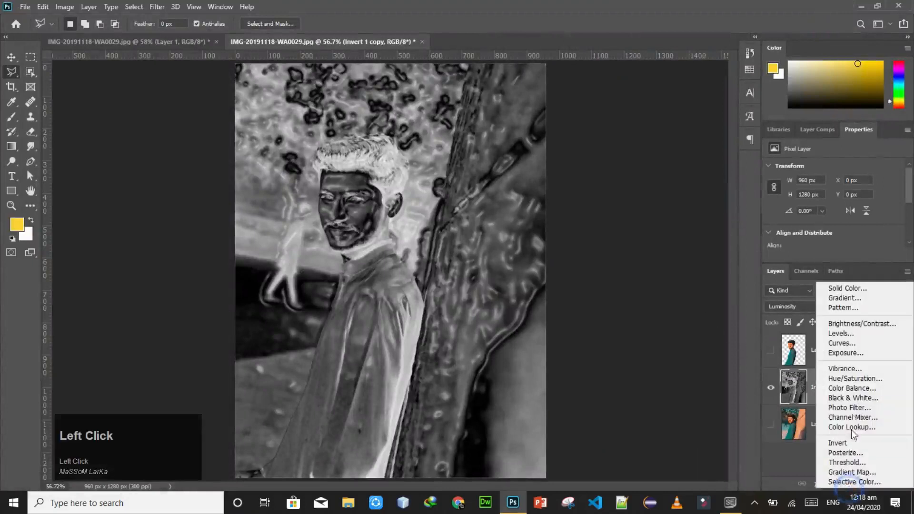
click(846, 335)
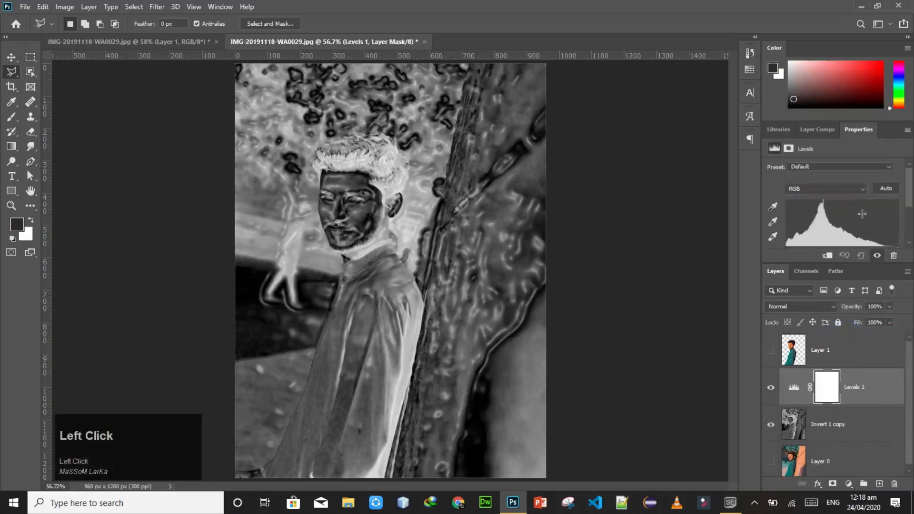
drag(909, 201, 884, 202)
click(880, 403)
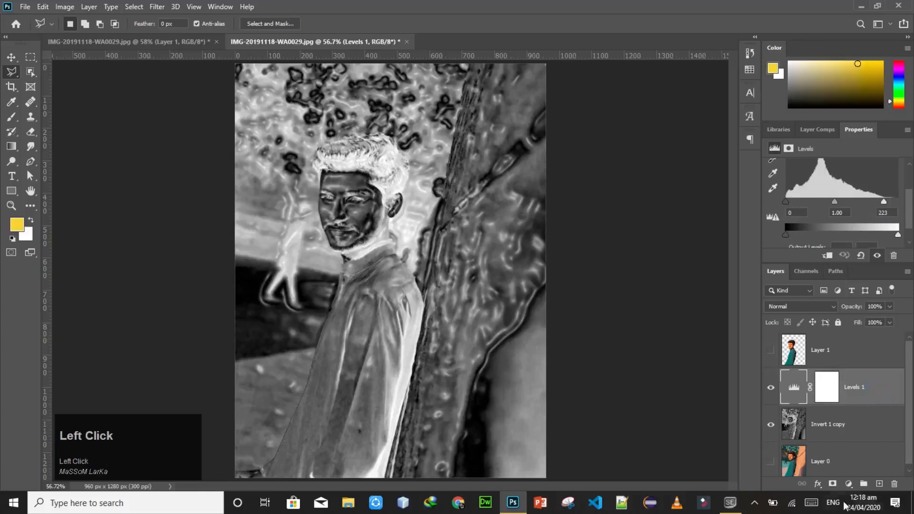
Step: Add a Hue/Saturation adjustment layer above the Levels adjustment and turn on Colorize
click(849, 484)
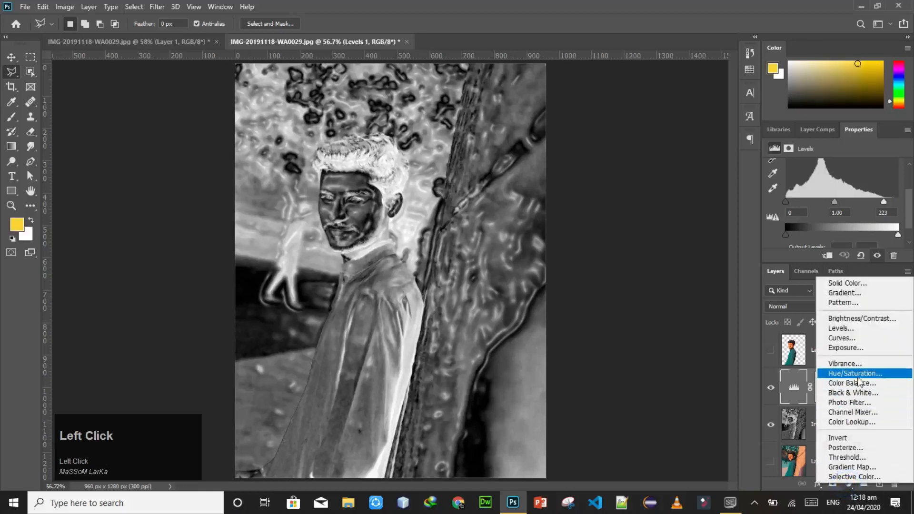
click(862, 378)
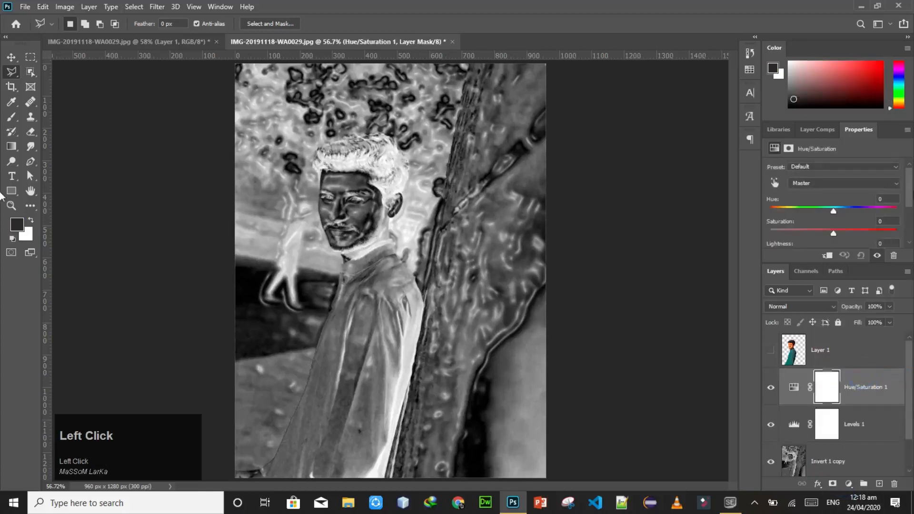
drag(909, 192, 850, 231)
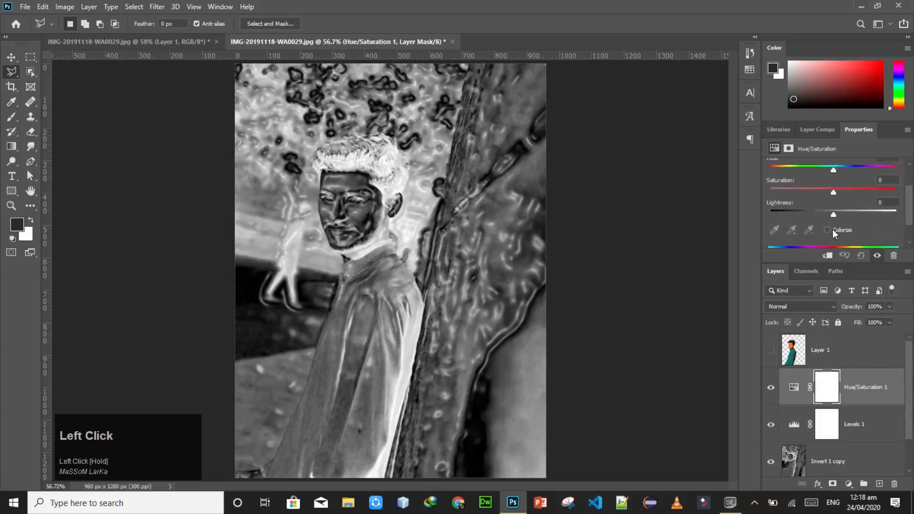
click(827, 229)
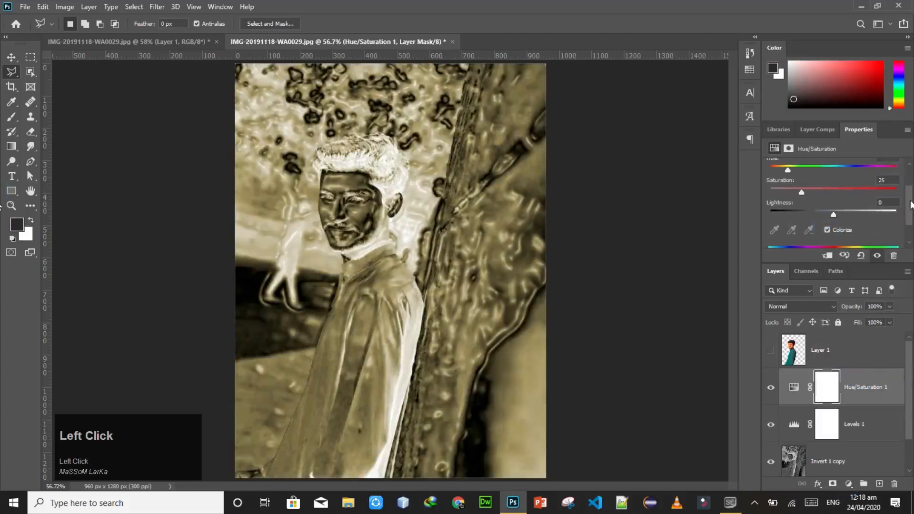
Step: Set the Hue/Saturation adjustment's Hue to 50 and Saturation to 89
drag(911, 205, 909, 186)
click(882, 199)
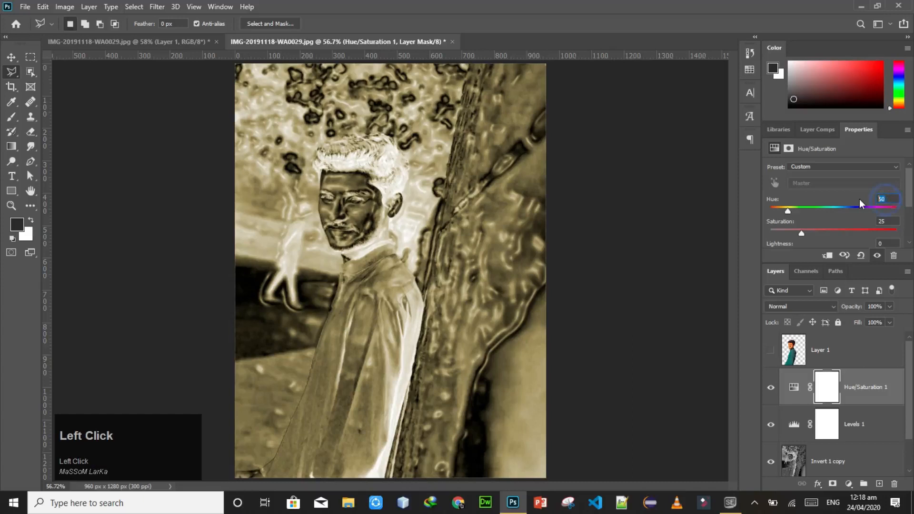
text(50)
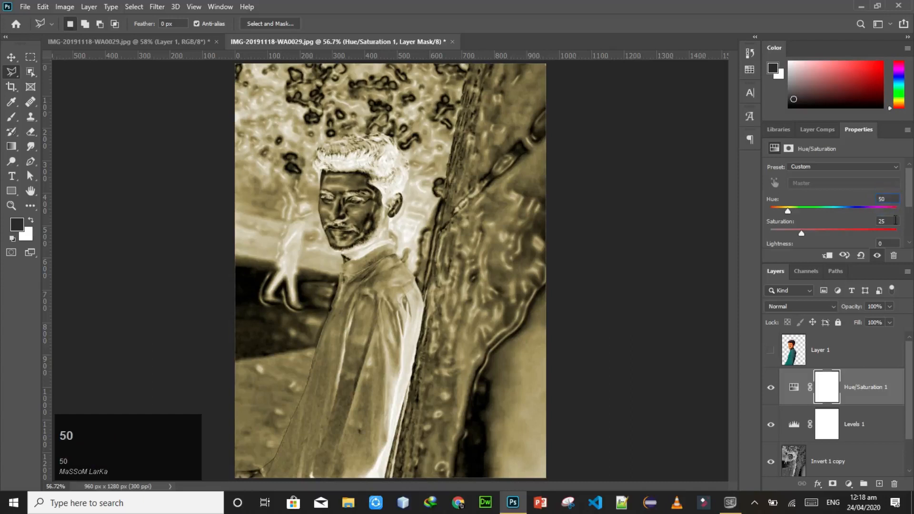
click(891, 221)
text(70)
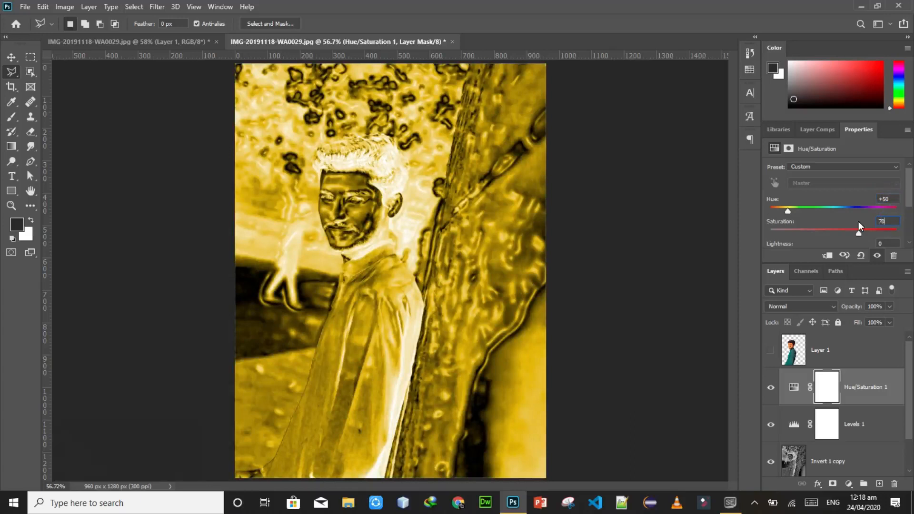
drag(859, 233, 884, 233)
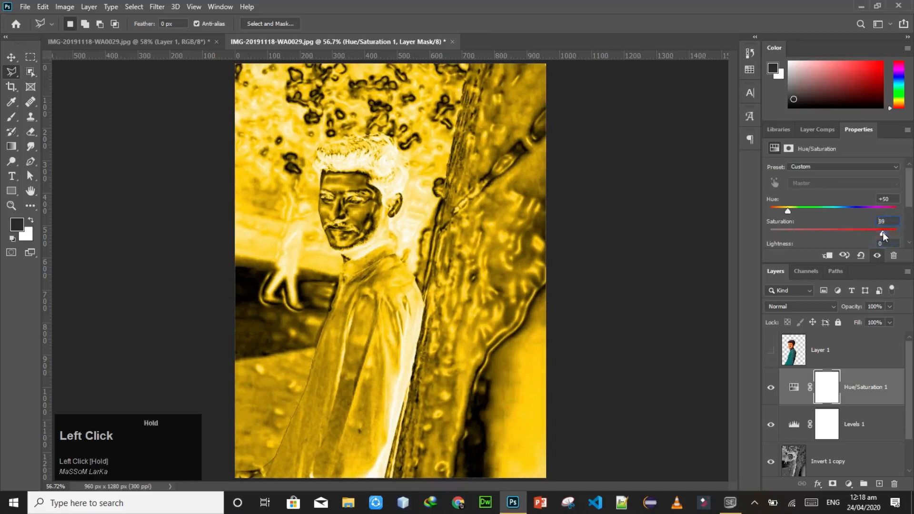
Step: Merge the Hue/Saturation, Levels and Invert 1 copy layers into one layer
click(894, 389)
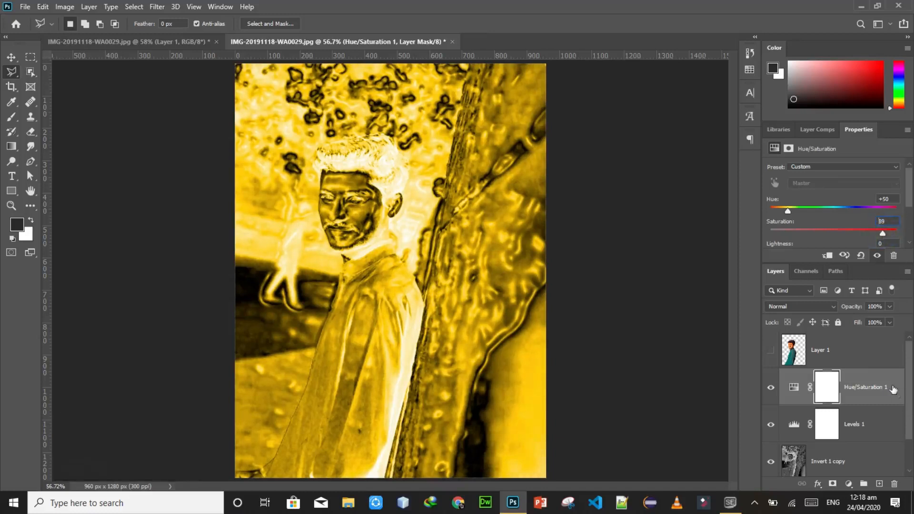
ctrl+click(886, 419)
ctrl+click(876, 461)
key(ctrl+e)
click(885, 381)
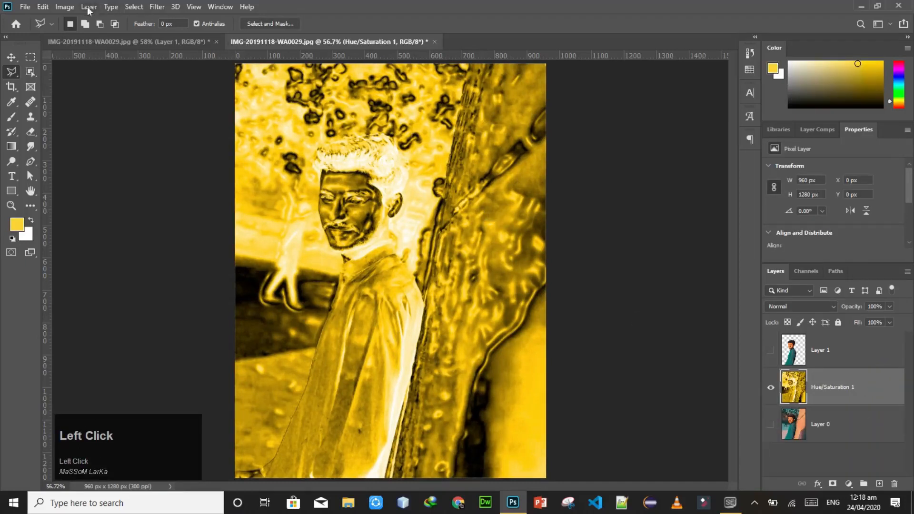
Step: Apply Shadows/Highlights to the merged layer with Shadows Amount 53%, Shadows Tone 54% and Color +100
click(65, 7)
mouse_move(139, 36)
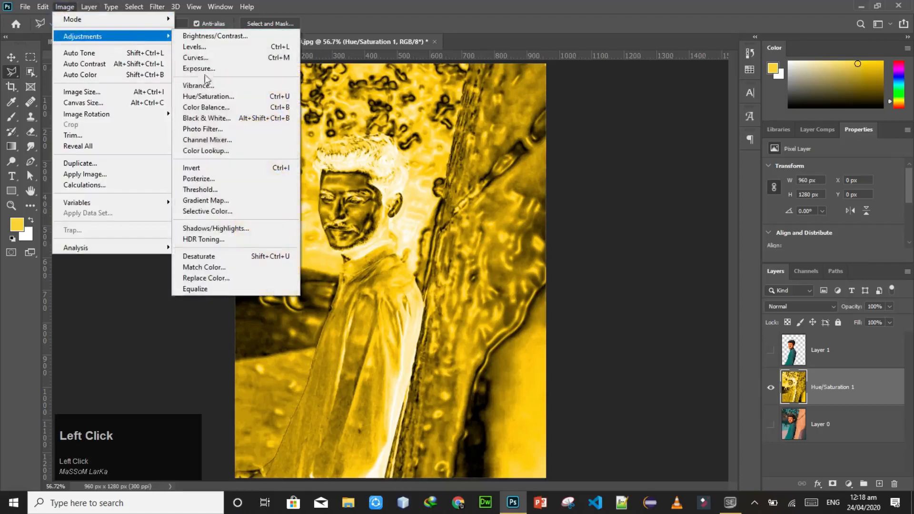
click(215, 229)
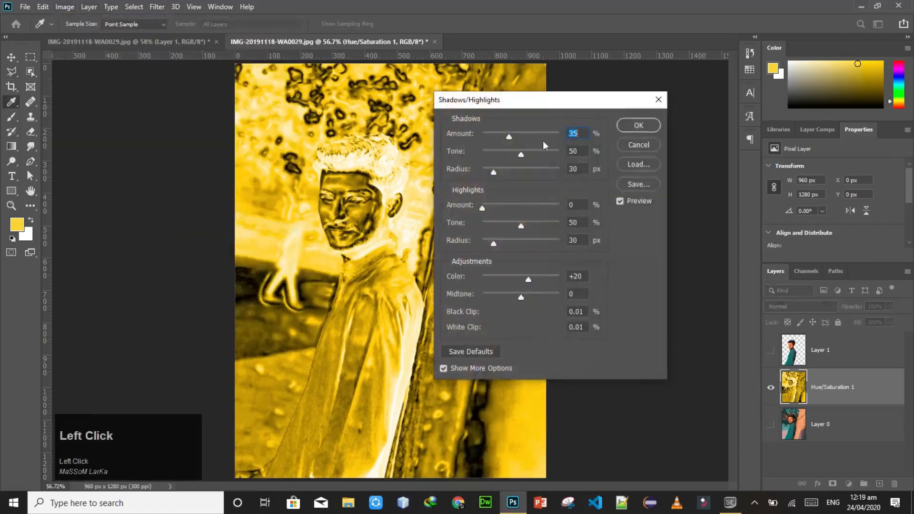
drag(509, 139, 507, 136)
drag(537, 102, 605, 104)
mouse_move(575, 140)
mouse_down()
mouse_move(607, 138)
mouse_move(596, 138)
mouse_move(599, 156)
mouse_move(575, 156)
mouse_move(593, 157)
mouse_move(593, 139)
mouse_up()
click(599, 139)
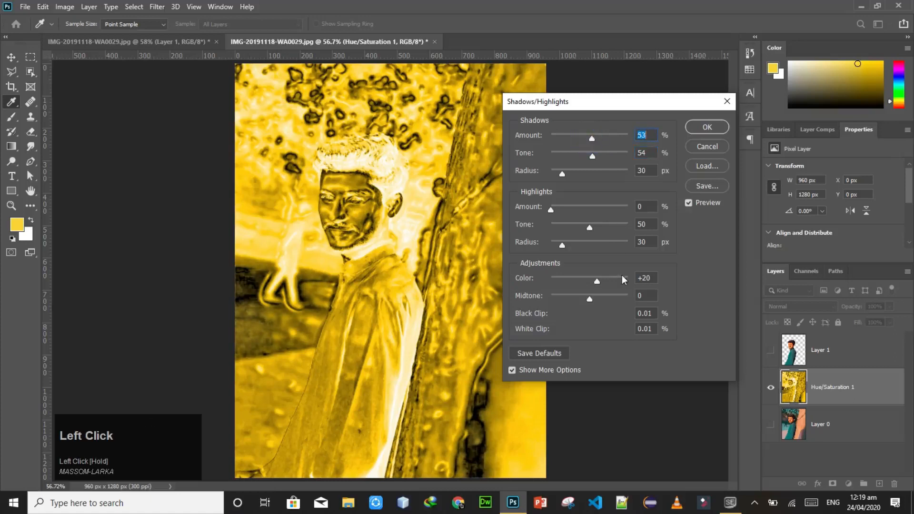
drag(599, 283, 631, 285)
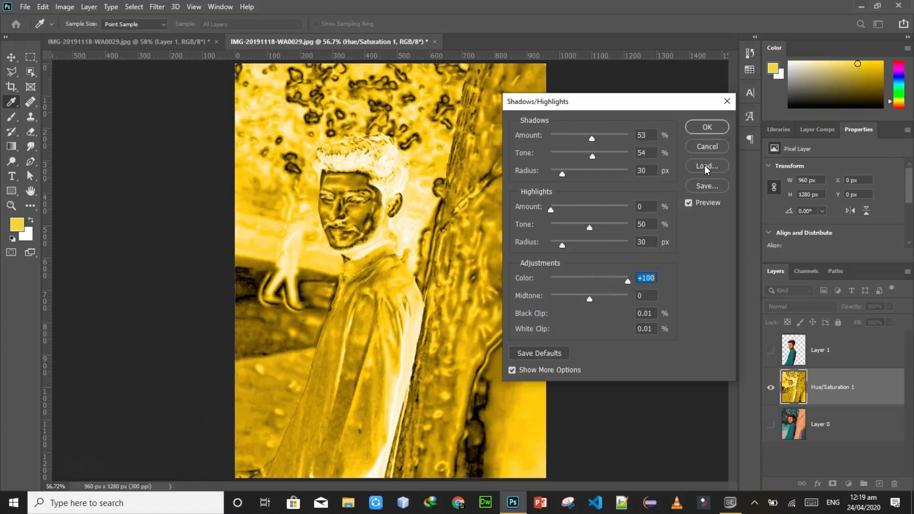
click(707, 126)
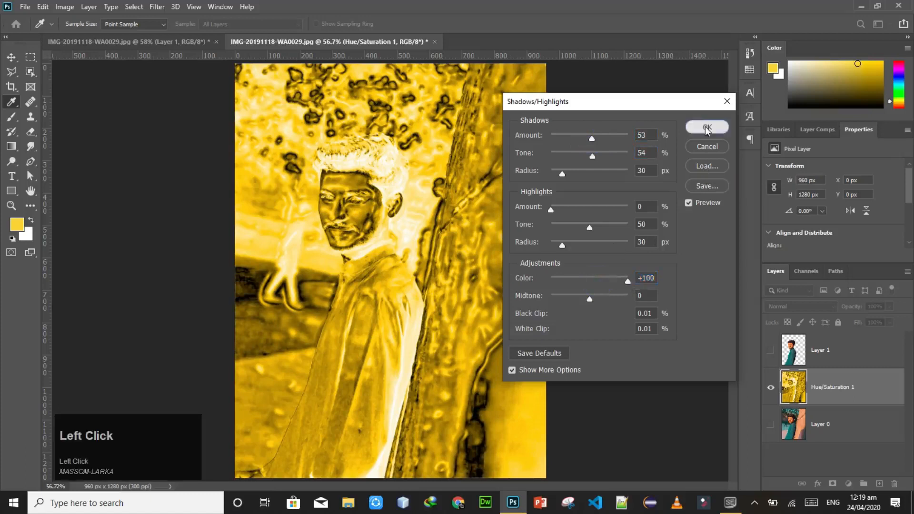
Step: Show Layer 1 with the cut-out man over the yellow background and make it the active layer
click(866, 378)
click(771, 353)
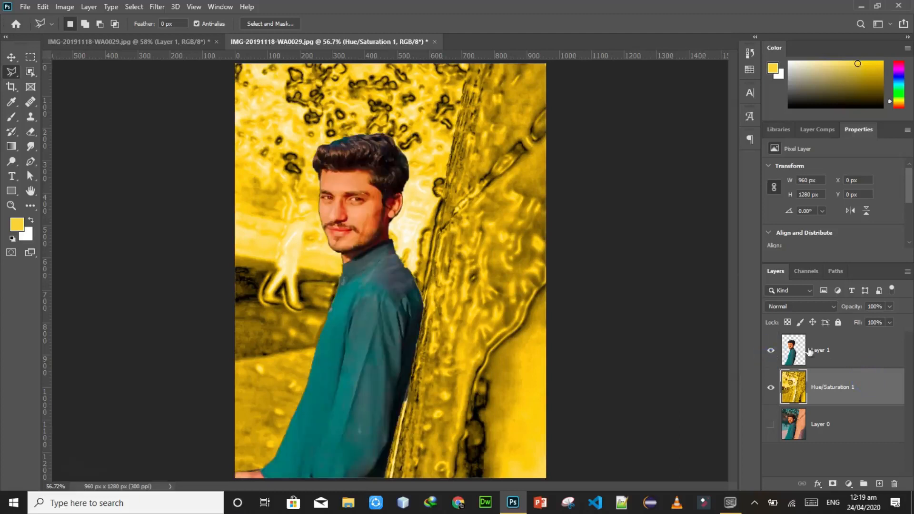
click(869, 347)
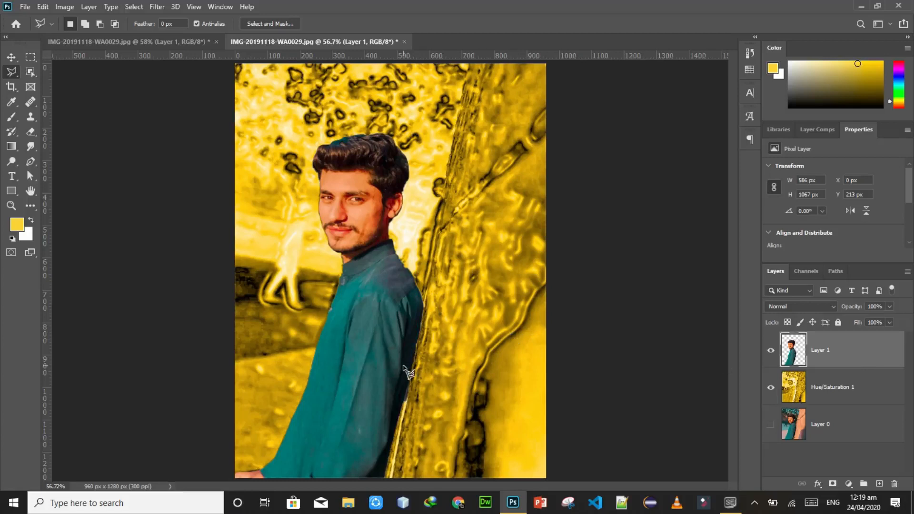
Step: Outline the leftover background sliver between the man's sleeve and the tree with the Polygonal Lasso, delete it from Layer 1, and deselect
key(ctrl+equal)
key(ctrl+equal)
key(ctrl+equal)
key(ctrl+equal)
key(ctrl+equal)
key(ctrl+equal)
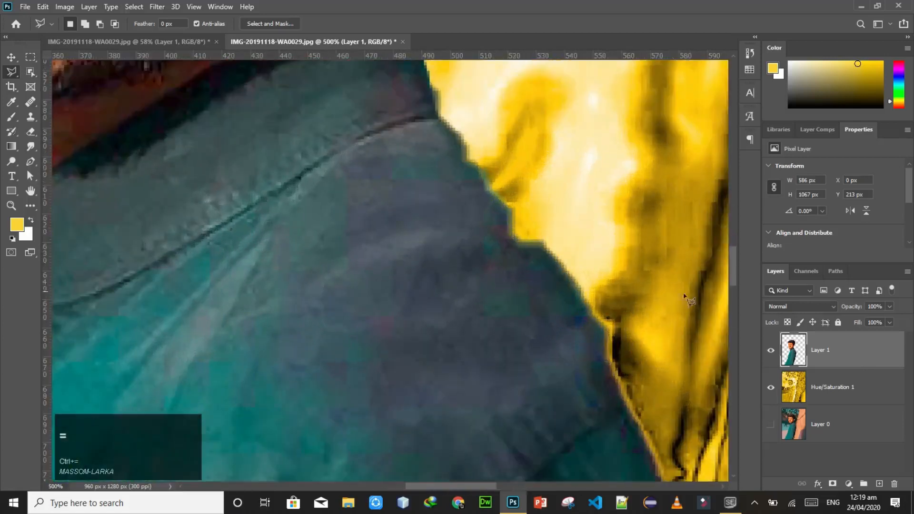
drag(734, 263, 723, 376)
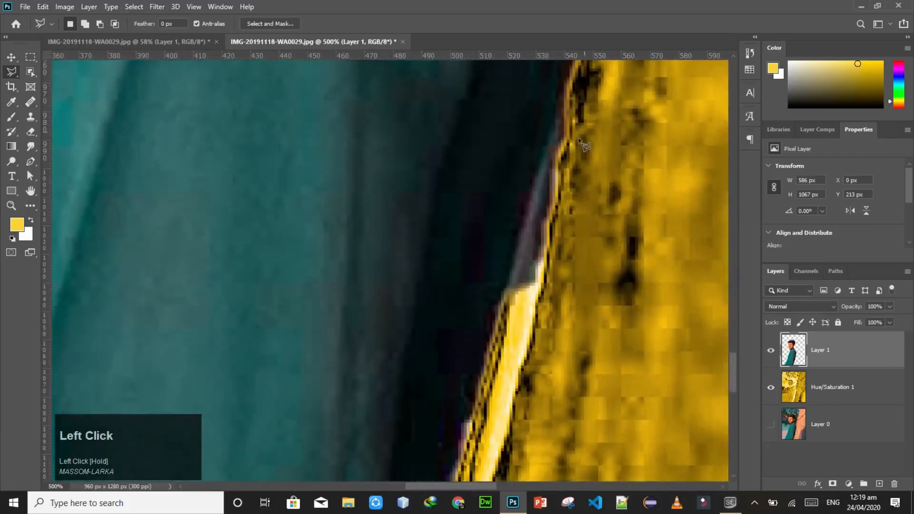
click(566, 110)
click(548, 142)
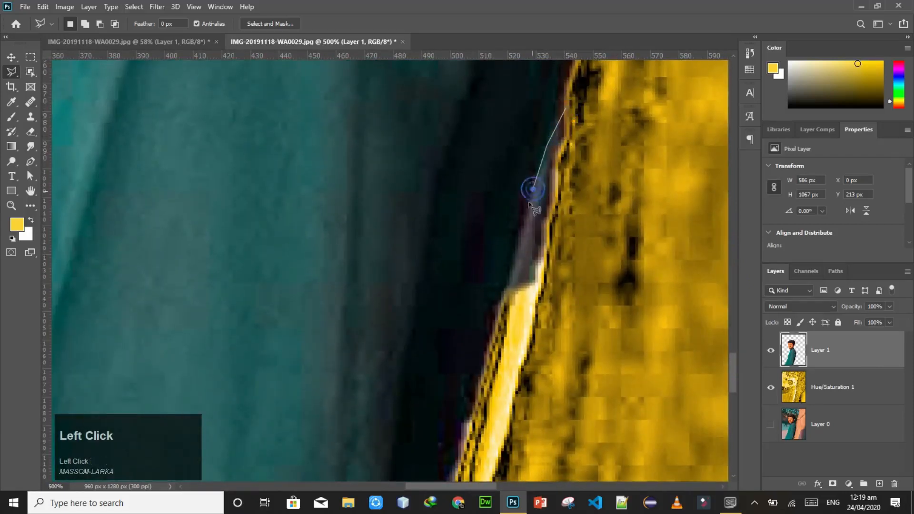
click(500, 303)
click(534, 300)
click(589, 89)
click(567, 111)
key(Delete)
key(ctrl+f)
key(ctrl+minus)
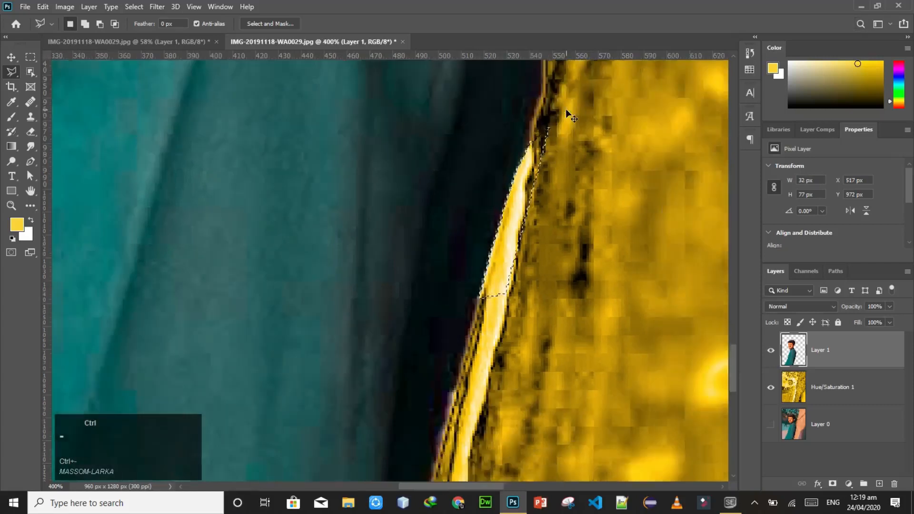
key(ctrl+0)
key(ctrl+d)
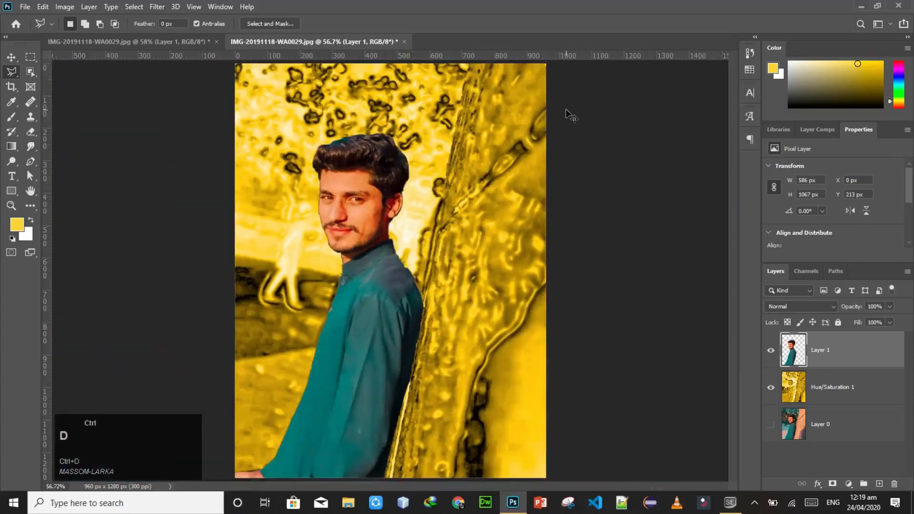
Step: Add a white Inner Glow layer style to Layer 1
click(863, 364)
double_click(867, 357)
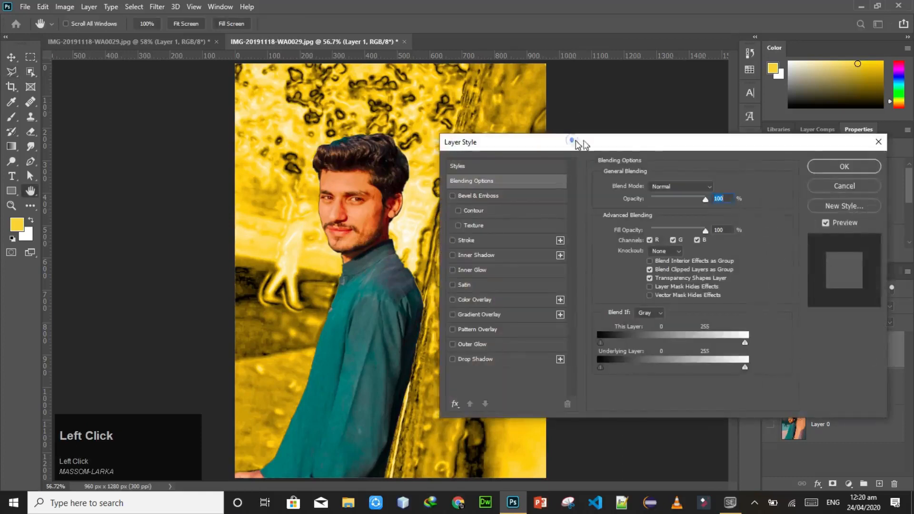
drag(577, 142, 602, 143)
click(476, 270)
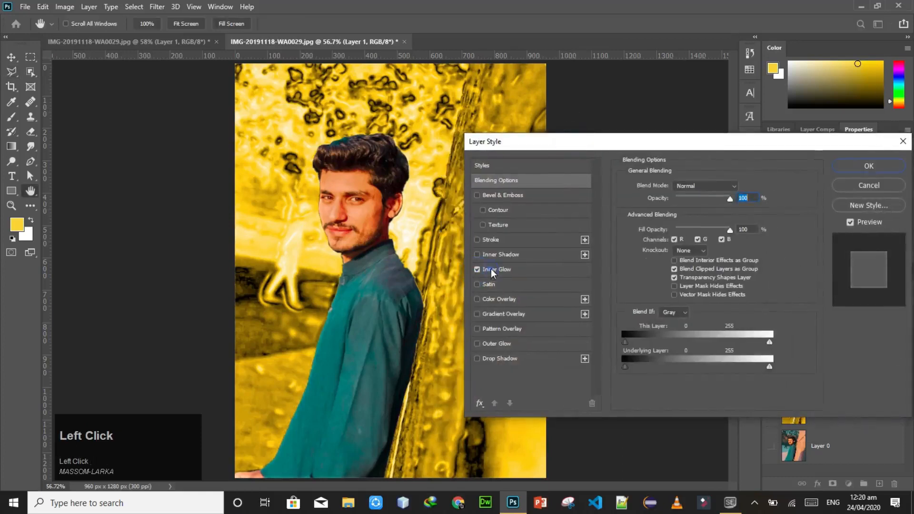
click(490, 268)
click(651, 226)
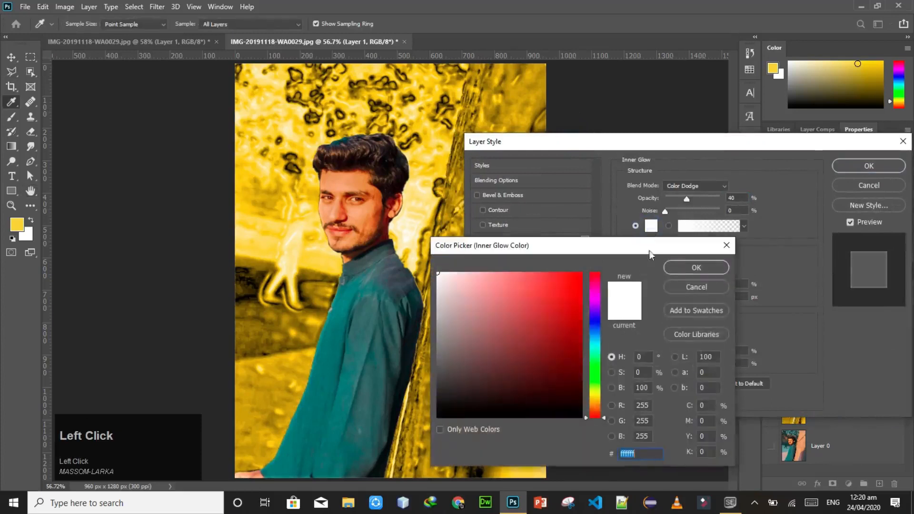
click(696, 267)
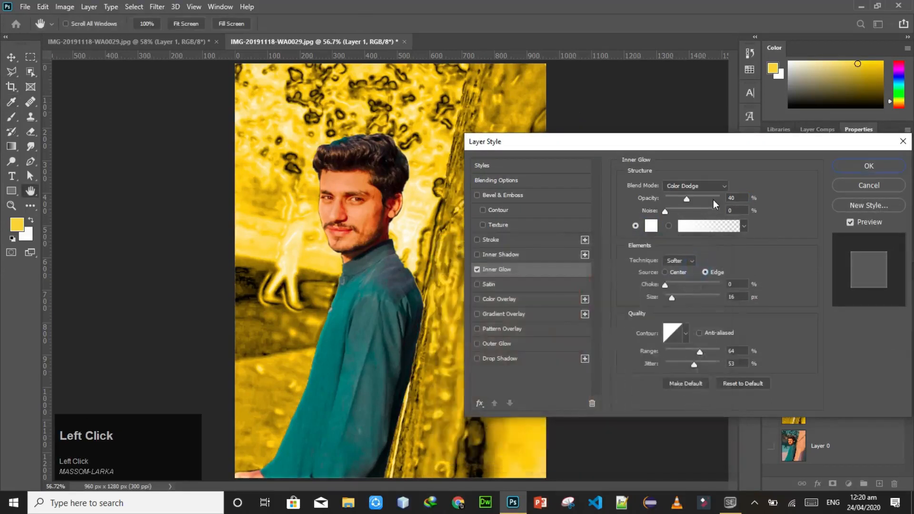
Step: Set the Inner Glow's opacity to 70% and its size to 17 px
mouse_move(688, 201)
mouse_down()
mouse_move(716, 198)
mouse_move(705, 199)
mouse_up()
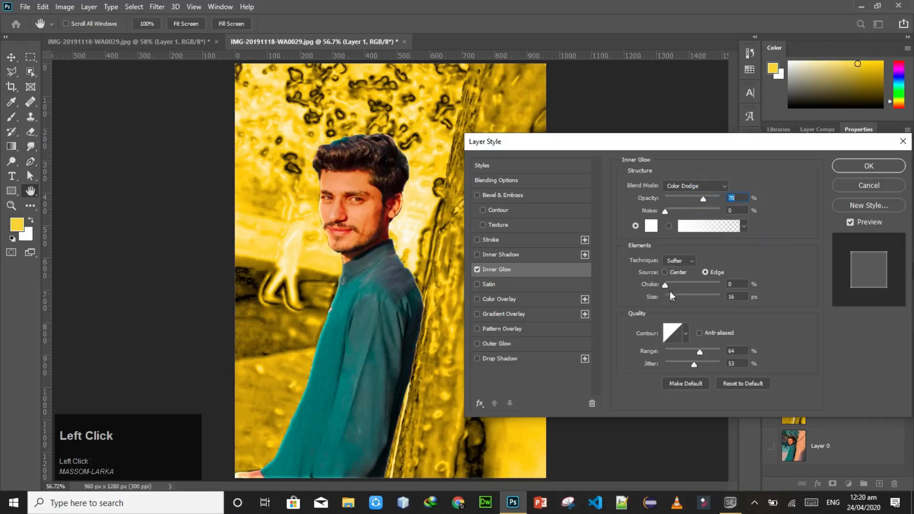
drag(667, 296, 672, 296)
text(17)
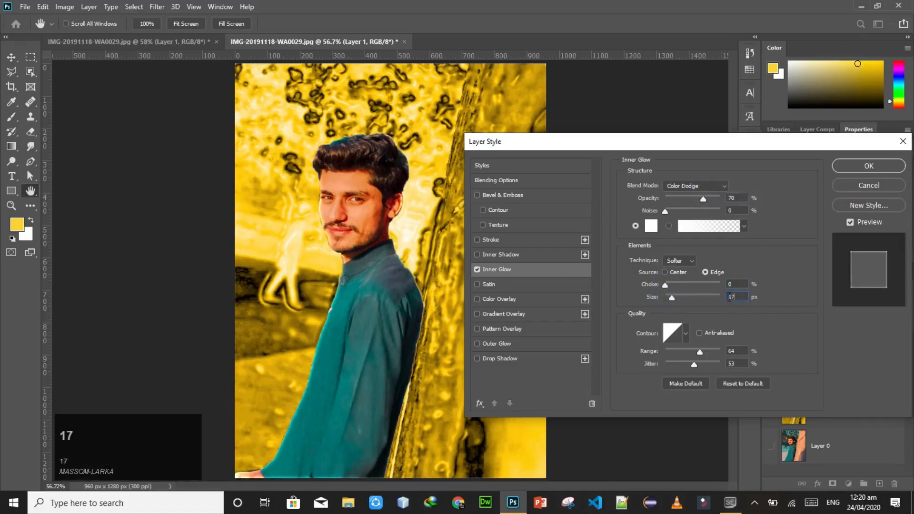
click(772, 291)
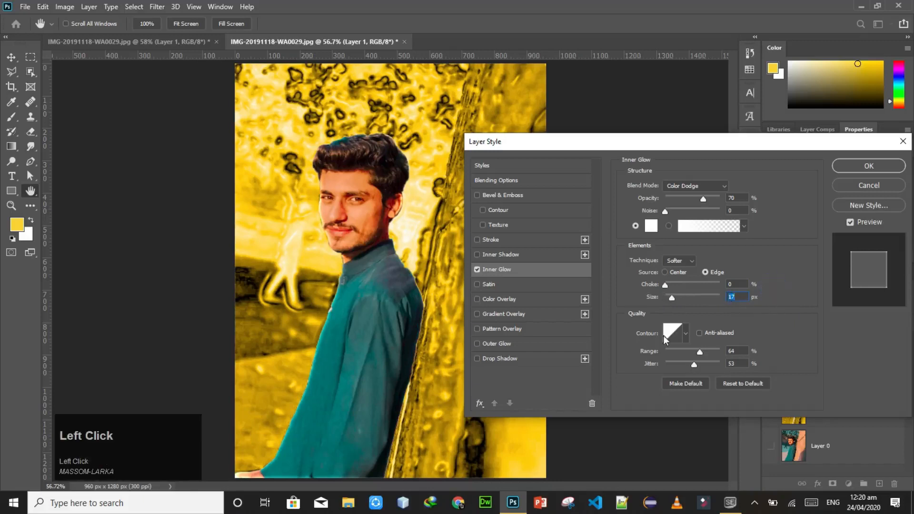
Step: Add a yellow (ffff03) Outer Glow to Layer 1 with Spread 22% and Size 73 px, and apply the layer styles
click(477, 345)
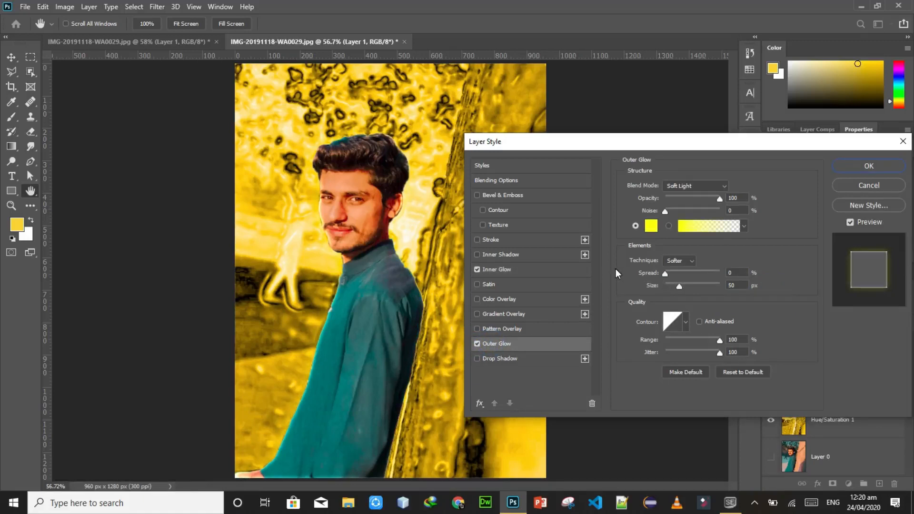
click(548, 346)
click(651, 226)
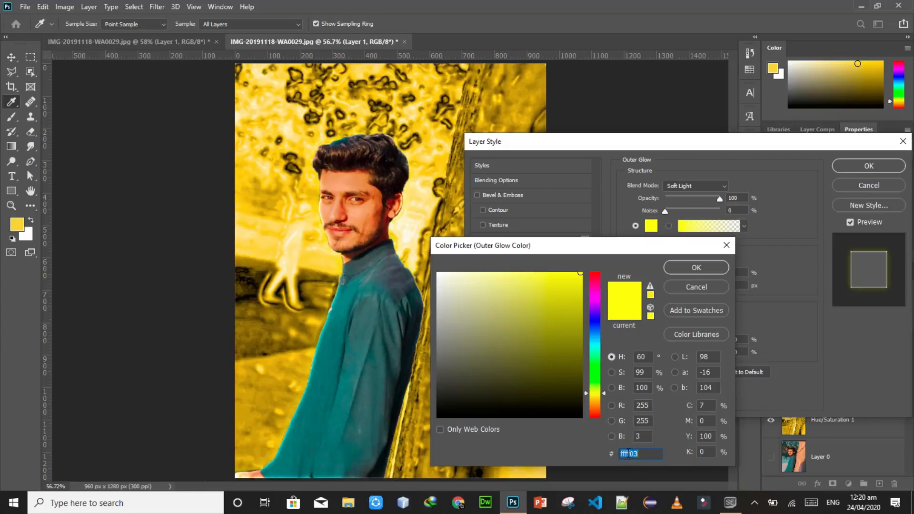
click(696, 268)
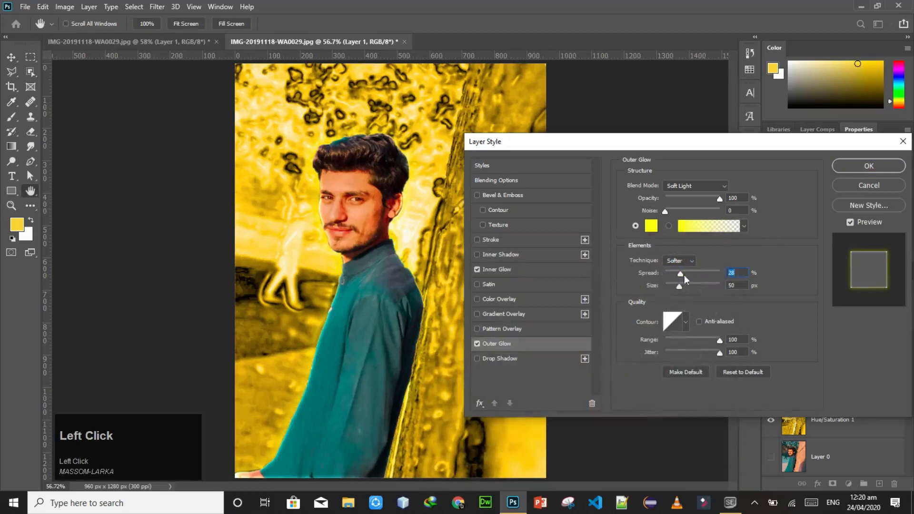
mouse_move(678, 274)
mouse_down()
mouse_move(694, 277)
mouse_move(674, 276)
mouse_move(684, 289)
mouse_move(699, 290)
mouse_move(684, 287)
mouse_up()
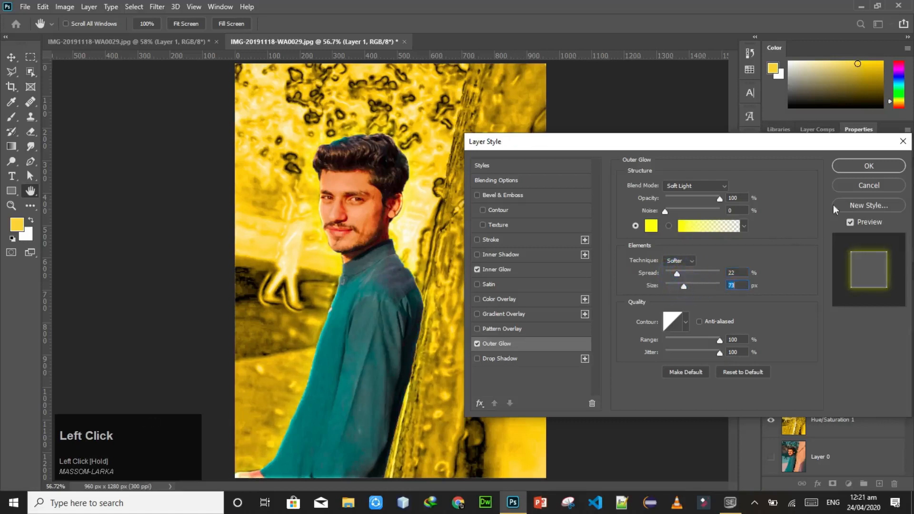
click(869, 167)
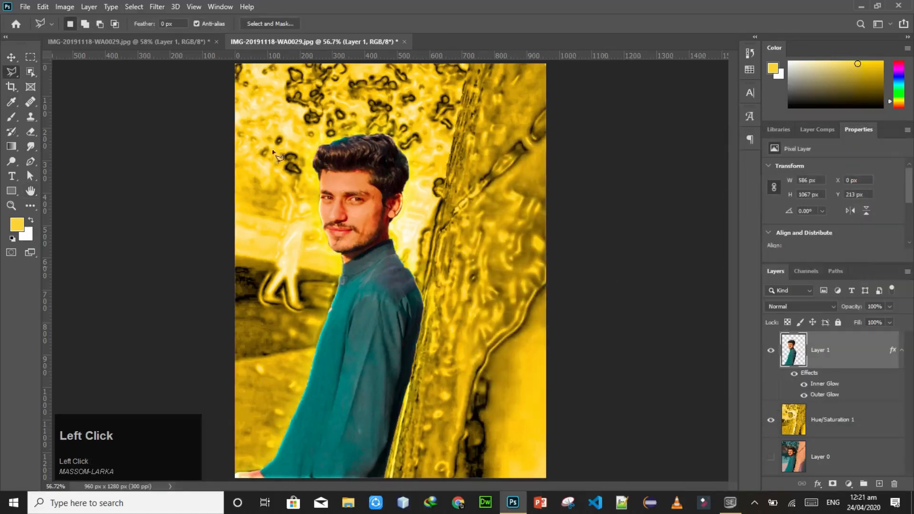
Step: Compare the result with the side-by-side before-and-after image in the other open document
click(180, 42)
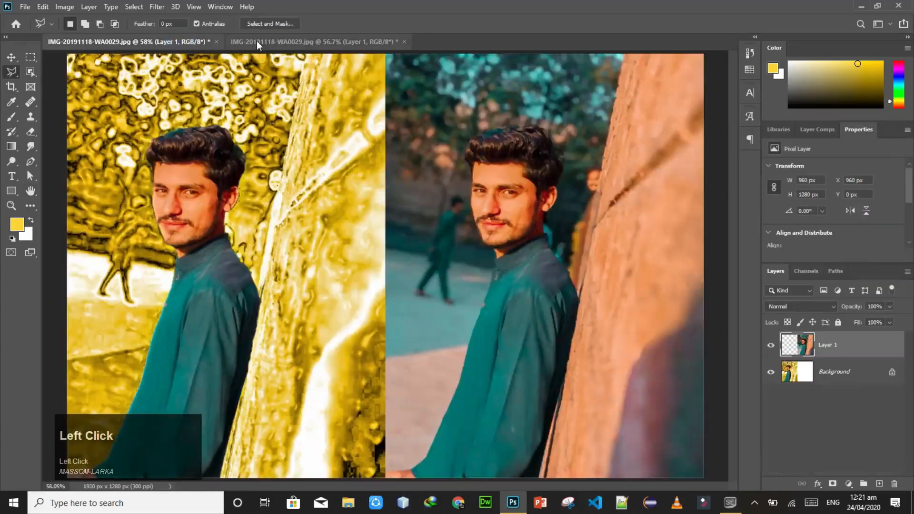
key(ctrl+0)
click(298, 42)
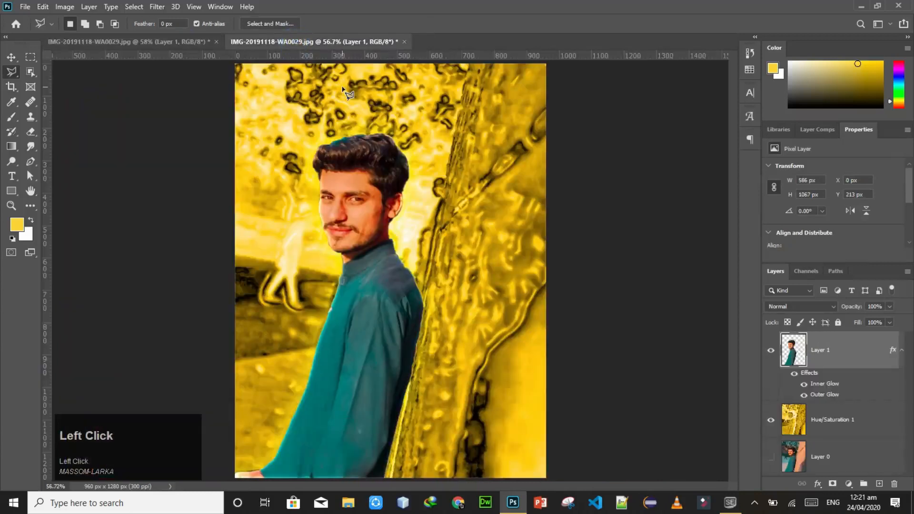